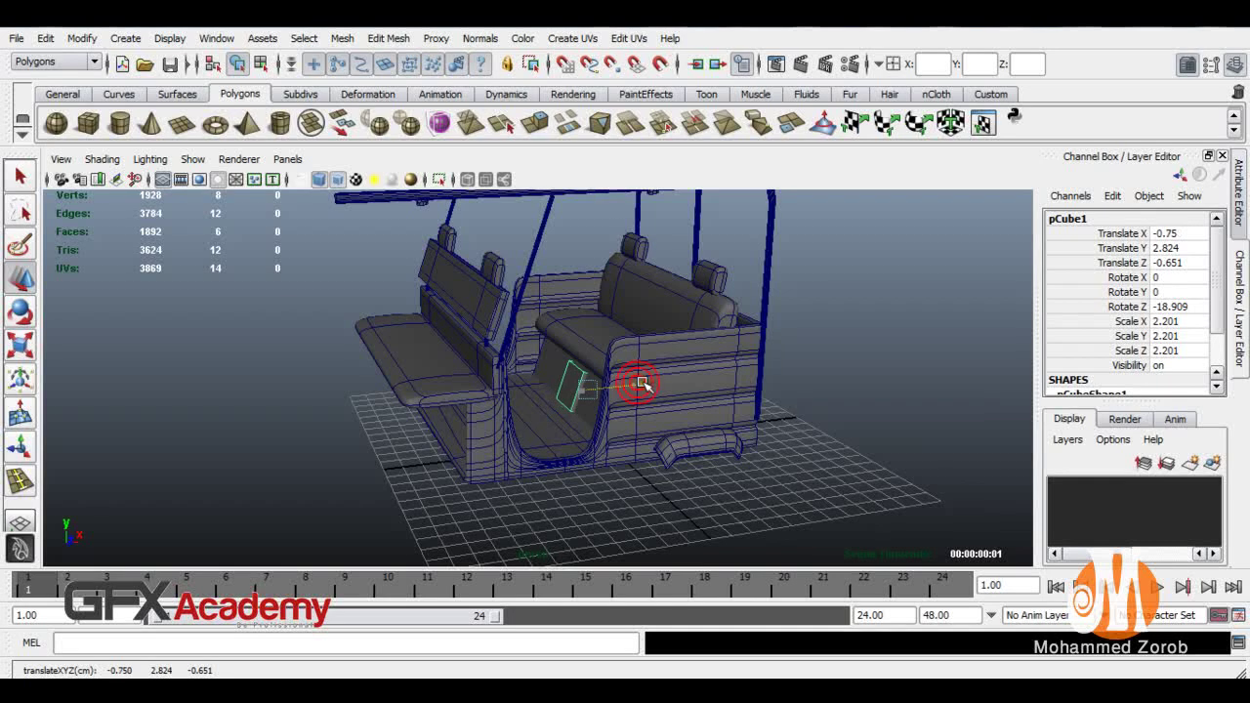
- Thin the slanted panel pCube1 along Z and nudge it slightly along X
key("e")
key("r")
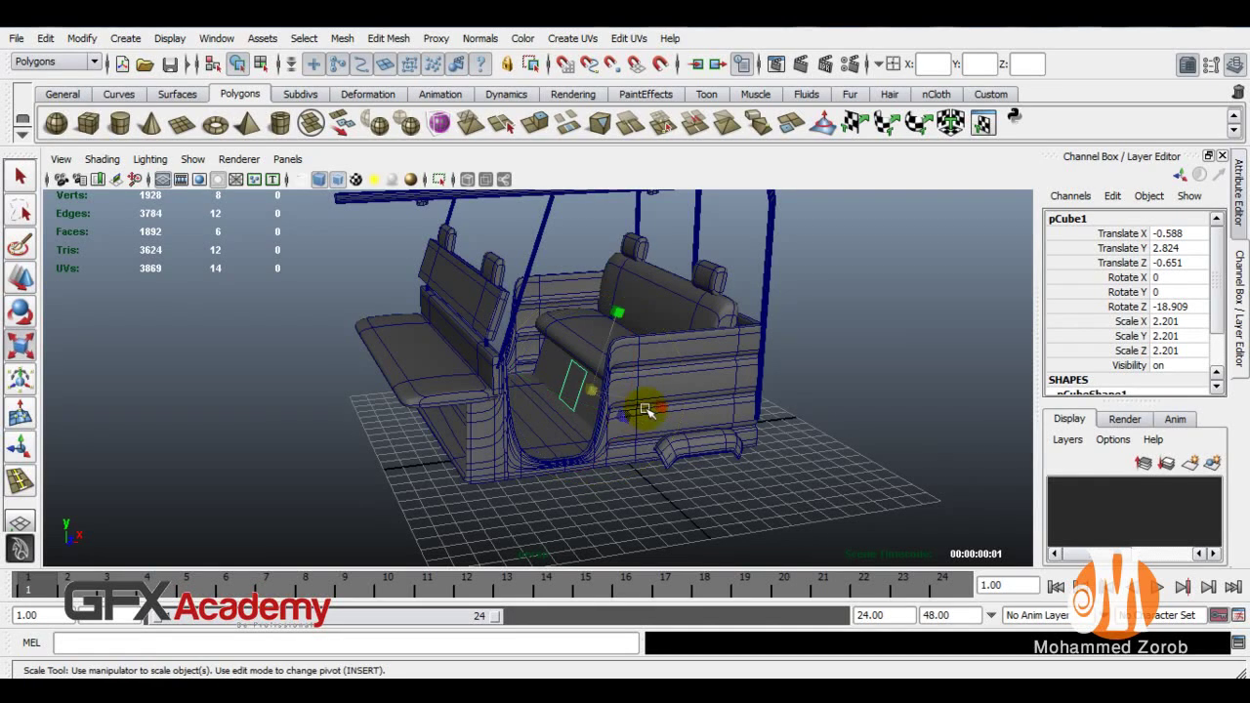
left_click_drag(632, 417, 613, 403)
key("w")
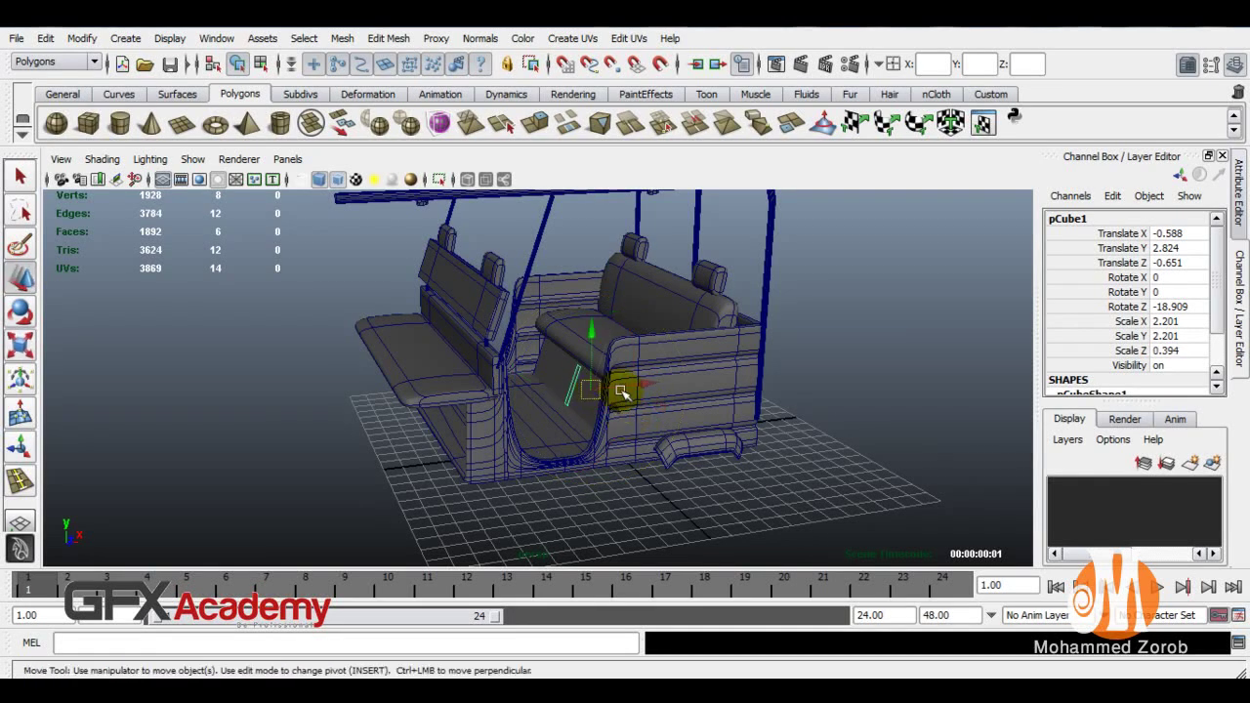
middle_click_drag(639, 381, 640, 382)
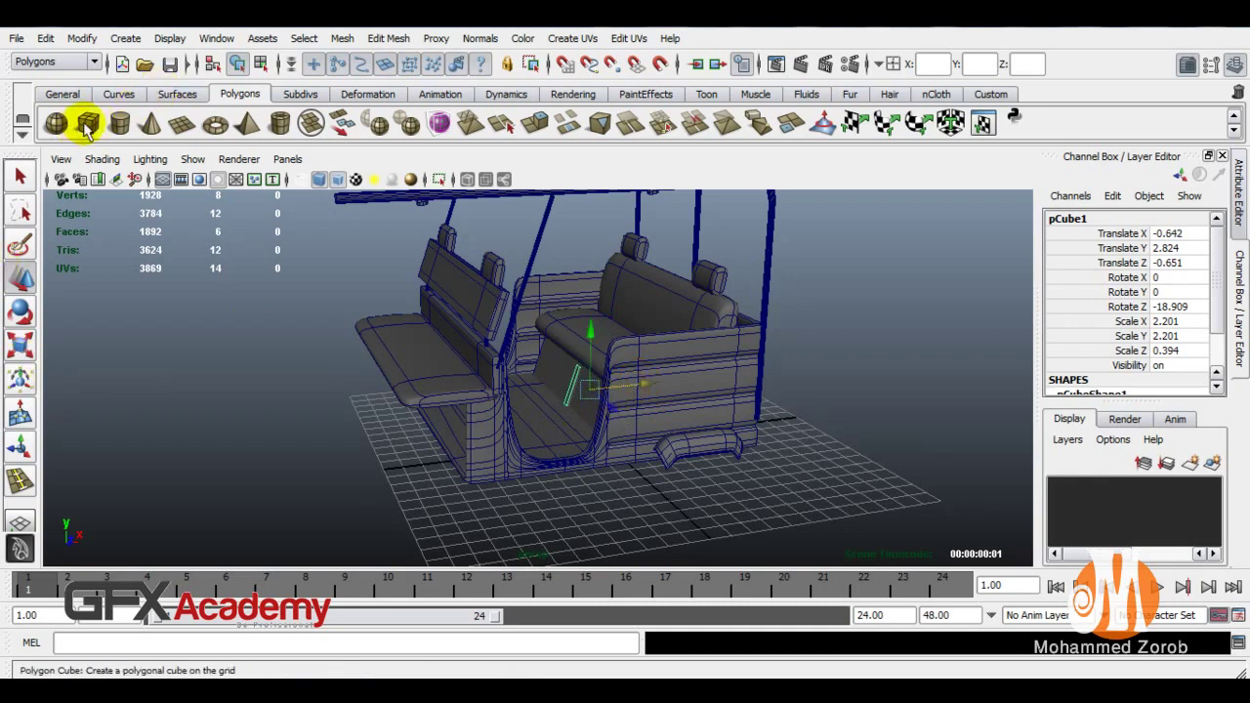
- Add a new cube, pCube2, raised to Y 5.946 above the seat and scaled to about 2.062
left_click(87, 122)
mouse_move(605, 387)
left_mouse_down()
mouse_move(618, 274)
mouse_move(628, 314)
mouse_move(767, 293)
left_mouse_up()
scroll(614, 335, "up", 3)
key("w")
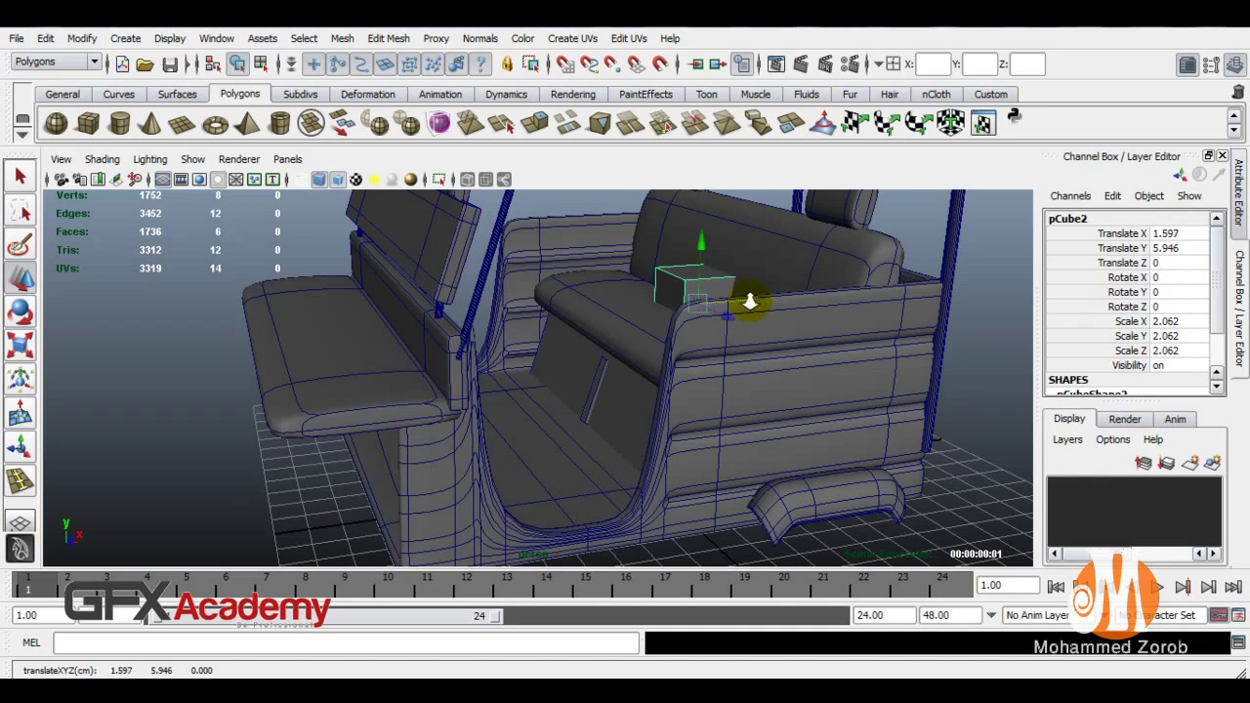
scroll(772, 318, "down", 5)
- Orbit to frame the whole rickshaw and save the scene
mouse_move(789, 335)
left_mouse_down("alt")
mouse_move(918, 341)
mouse_move(740, 323)
mouse_move(671, 364)
mouse_move(586, 341)
left_mouse_up("alt")
scroll(586, 352, "up", 3)
scroll(674, 362, "up", 2)
scroll(658, 374, "up", 2)
scroll(657, 374, "down", 3)
mouse_move(658, 374)
middle_mouse_down("alt")
mouse_move(525, 478)
mouse_move(538, 427)
middle_mouse_up("alt")
key("ctrl+s")
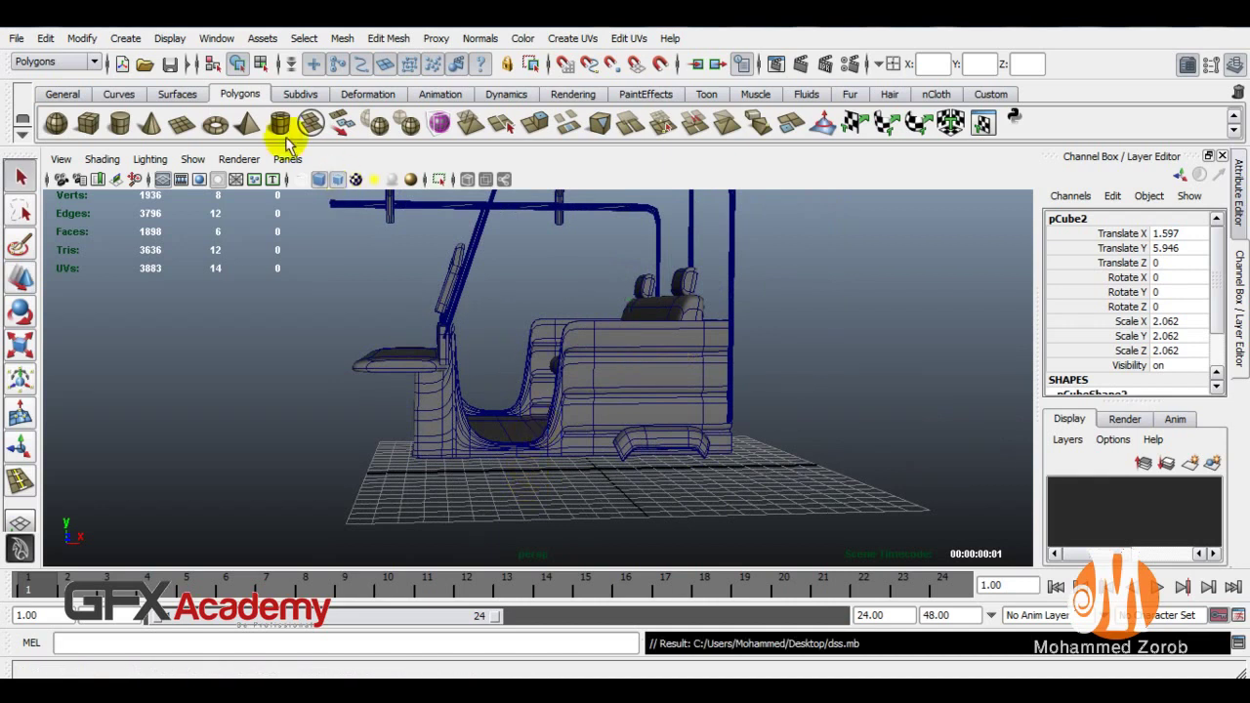
- Create a torus and rotate it 90 degrees in X so it stands upright
left_click(215, 124)
scroll(566, 410, "down", 3)
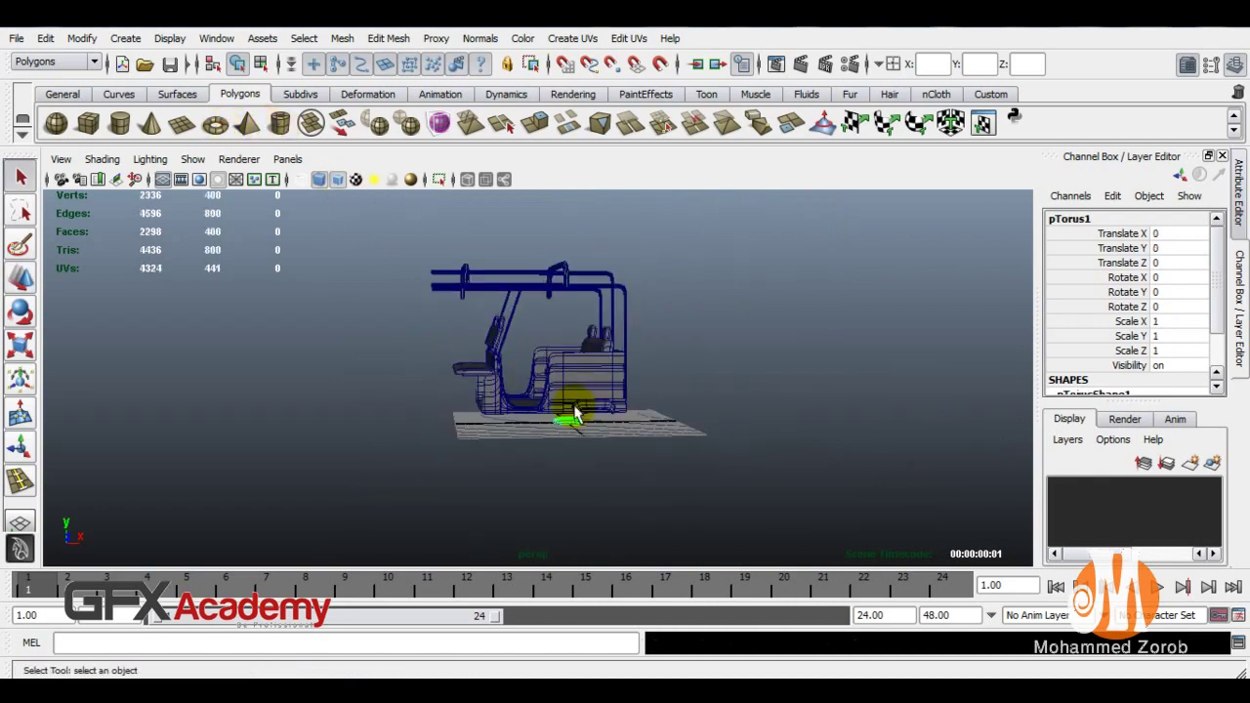
left_click_drag(567, 411, 573, 410, "alt")
key("w")
key("e")
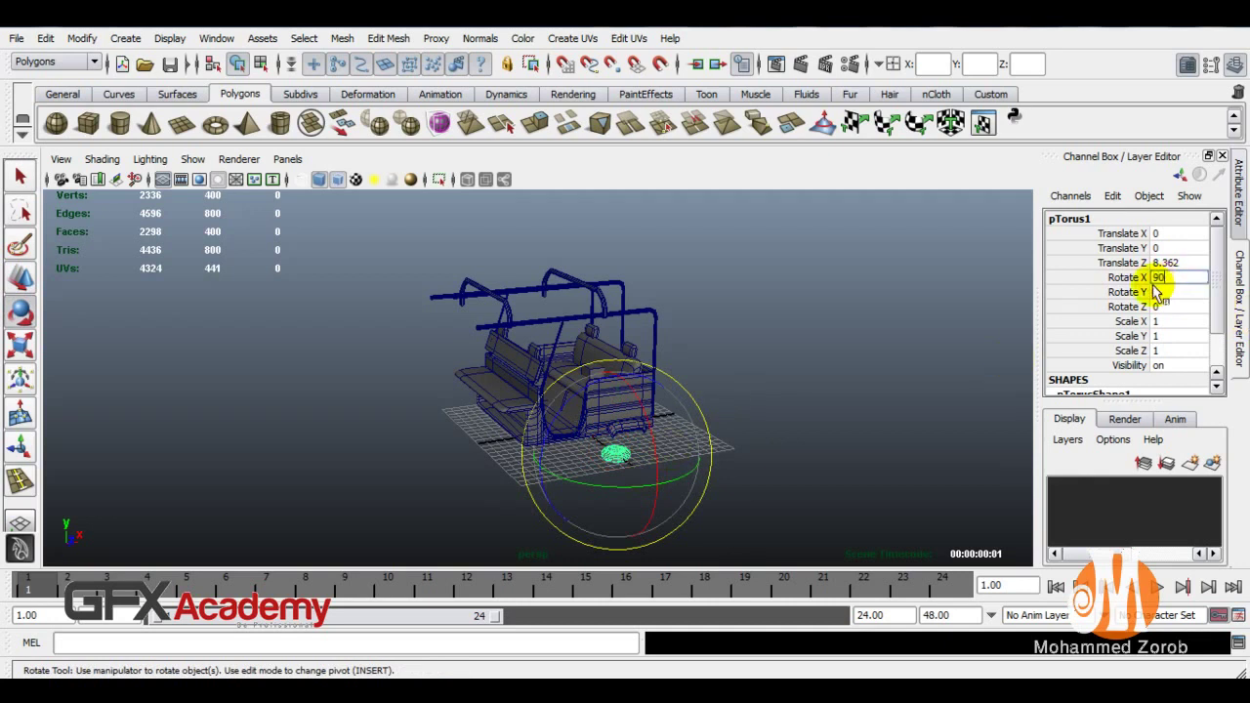
type("0")
key("Return")
scroll(714, 441, "up", 3)
scroll(790, 421, "up", 4)
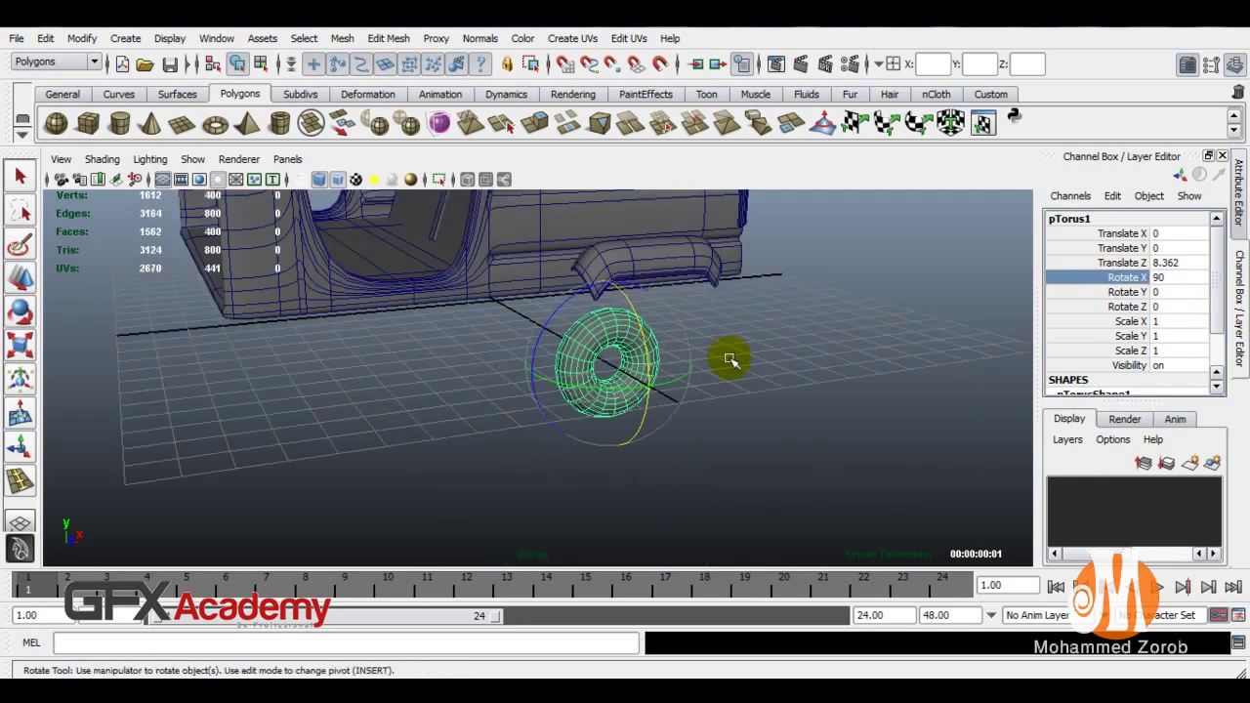
scroll(1124, 366, "down", 2)
- Lower the torus axis and height subdivisions to 12
left_click(1084, 373)
left_click_drag(1104, 343, 1116, 358)
mouse_move(953, 352)
middle_mouse_down()
mouse_move(861, 359)
mouse_move(797, 389)
middle_mouse_up()
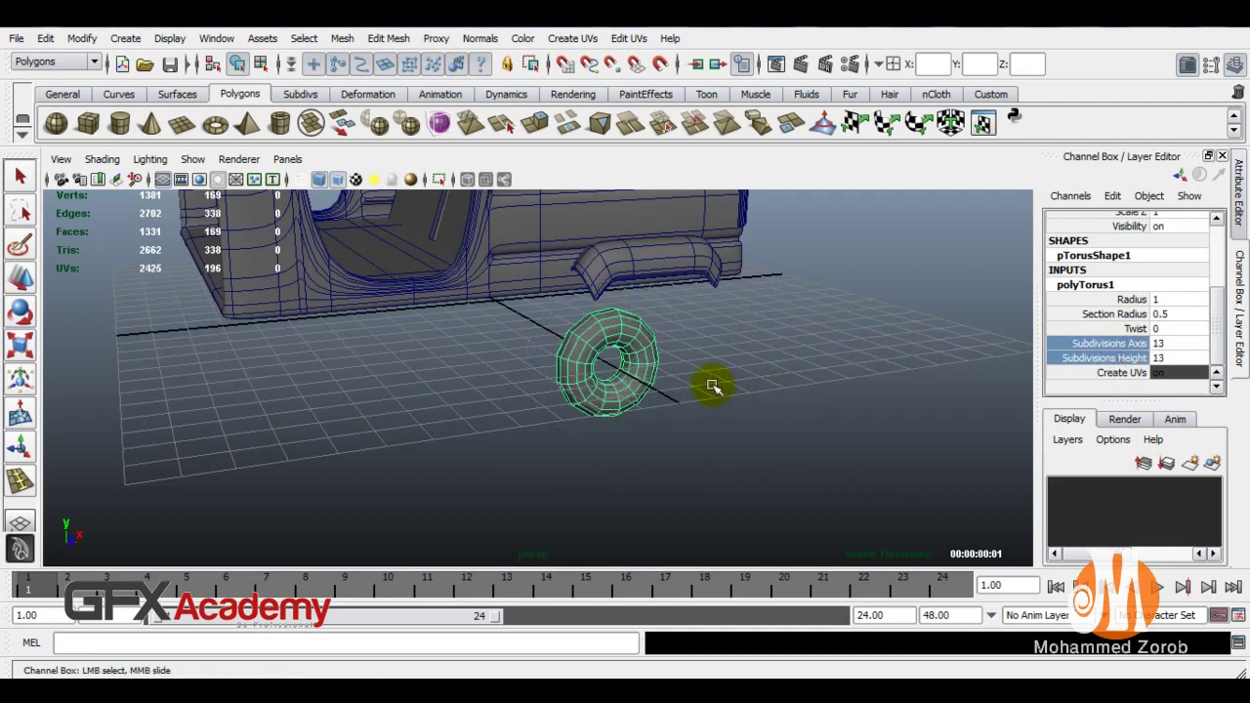
scroll(713, 386, "up", 3)
mouse_move(665, 358)
left_mouse_down("alt")
mouse_move(759, 385)
mouse_move(909, 379)
left_mouse_up("alt")
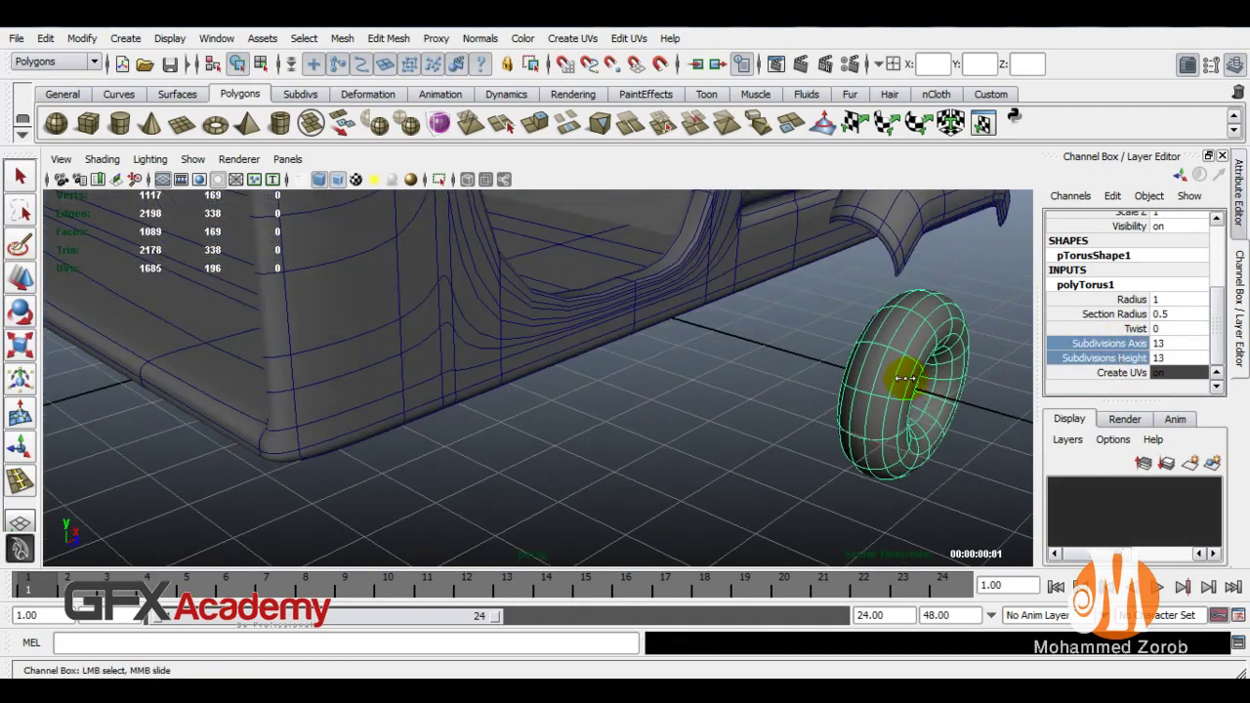
middle_click_drag(906, 378, 905, 378)
left_click_drag(907, 381, 748, 404, "alt")
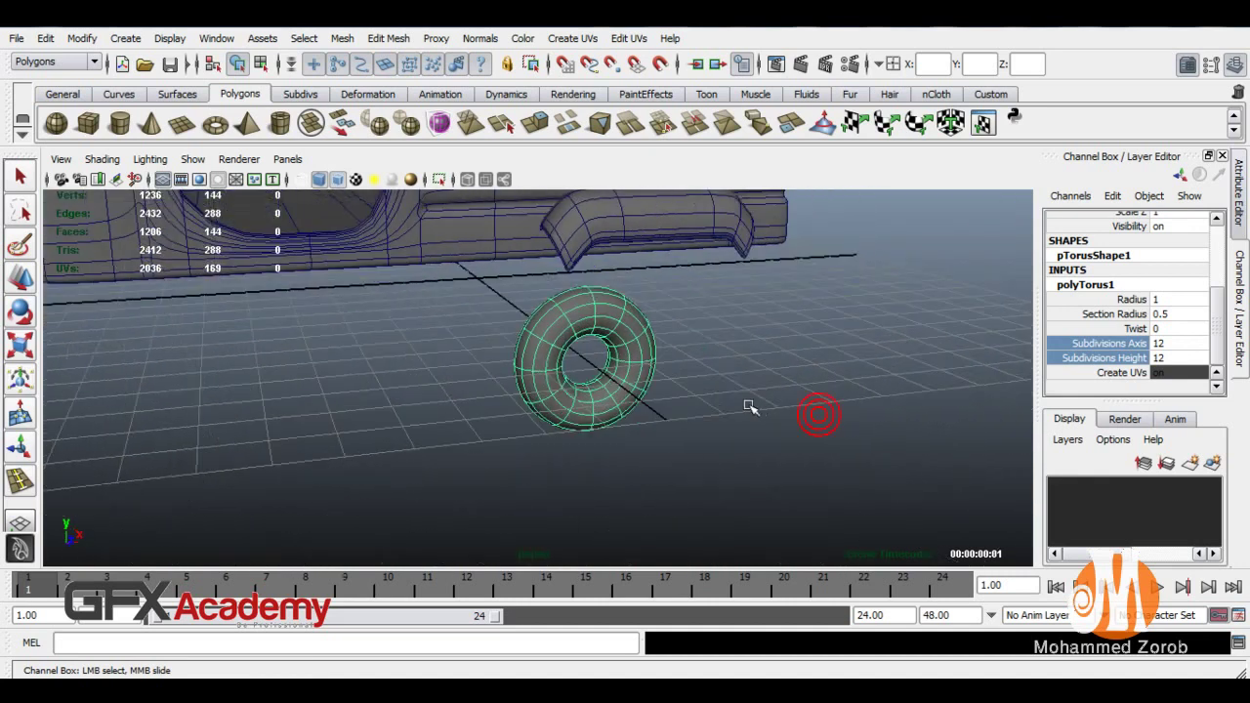
- Stretch the torus along Z and thin its section radius to 0.3
key("r")
left_click_drag(598, 362, 731, 344)
key("w")
left_click(1114, 314)
middle_click_drag(960, 324, 954, 324)
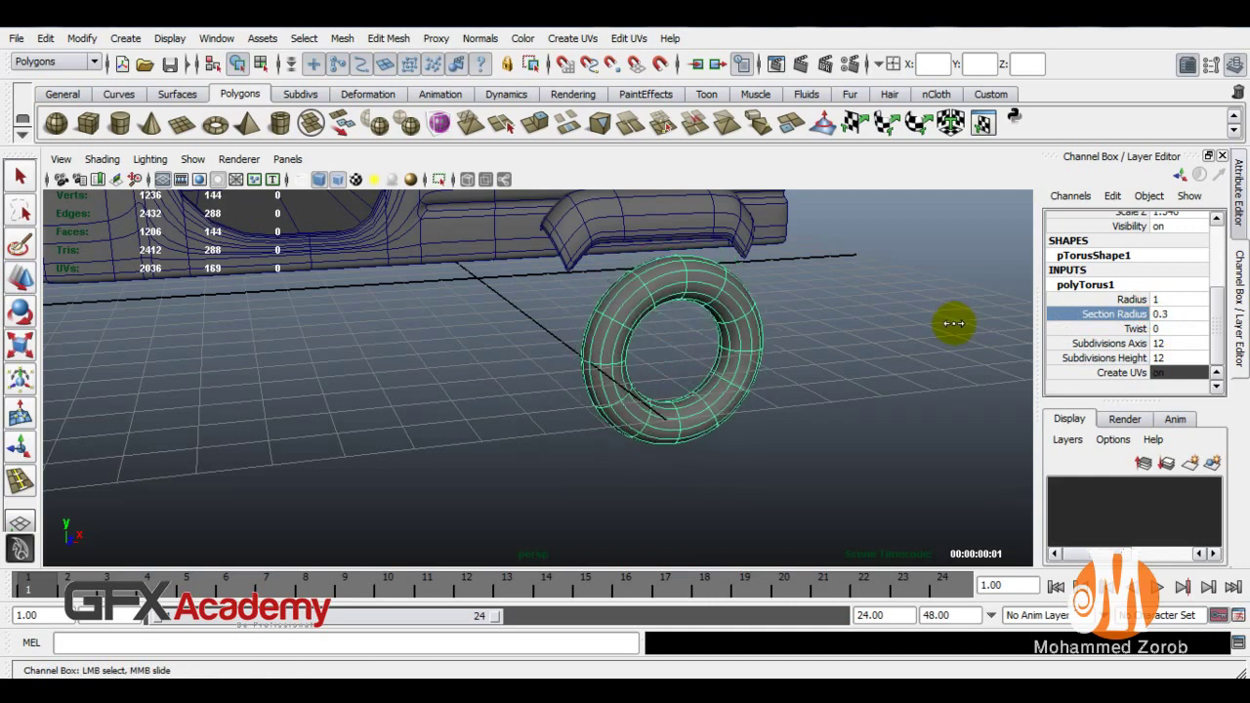
- Move the tire up and left under the rear wheel arch
key("w")
left_click_drag(714, 357, 941, 374, "alt")
mouse_move(1031, 332)
left_mouse_down()
mouse_move(963, 327)
mouse_move(953, 249)
mouse_move(902, 268)
mouse_move(826, 268)
mouse_move(648, 346)
mouse_move(759, 324)
mouse_move(813, 284)
mouse_move(801, 293)
left_mouse_up()
mouse_move(735, 232)
left_mouse_down("alt")
mouse_move(650, 287)
mouse_move(670, 290)
mouse_move(608, 293)
mouse_move(761, 358)
mouse_move(706, 338)
mouse_move(689, 433)
mouse_move(599, 428)
mouse_move(706, 419)
mouse_move(651, 439)
mouse_move(635, 418)
left_mouse_up("alt")
left_click(761, 357)
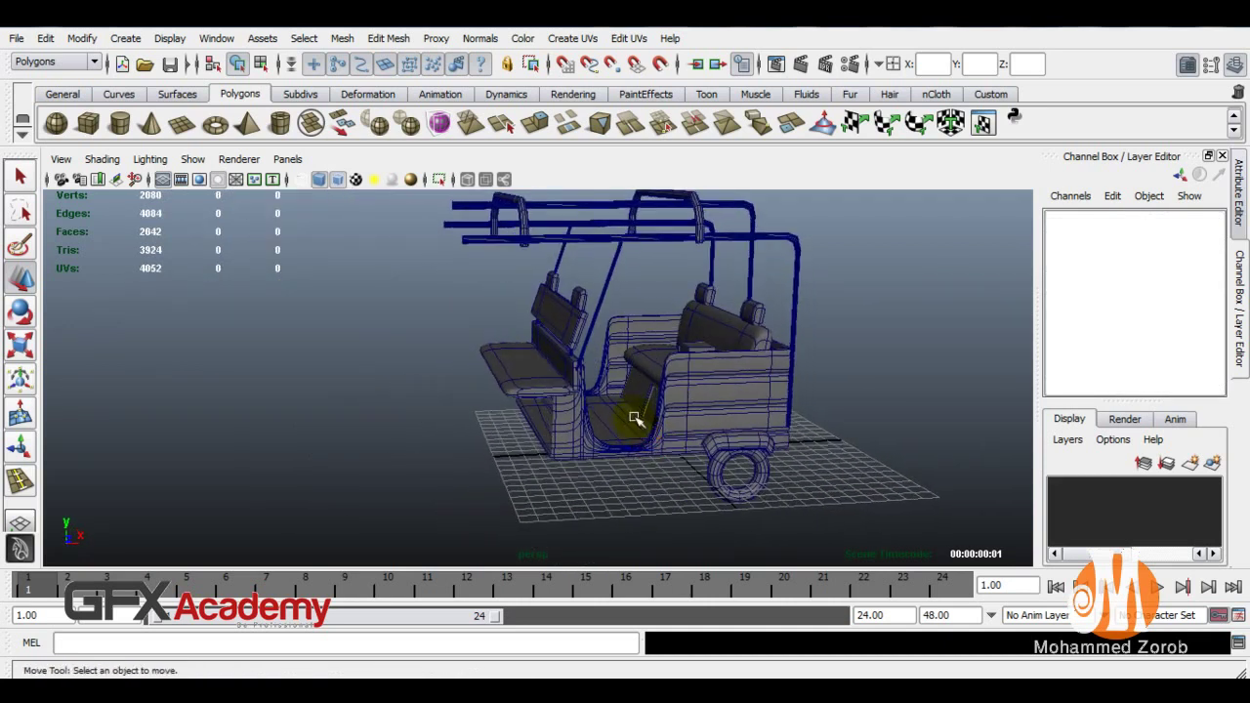
- Add a polygon cylinder beside the tire, scaled uniformly to 1.22
scroll(636, 419, "down", 3)
middle_click_drag(628, 405, 631, 441, "alt")
left_click_drag(631, 440, 616, 410, "alt")
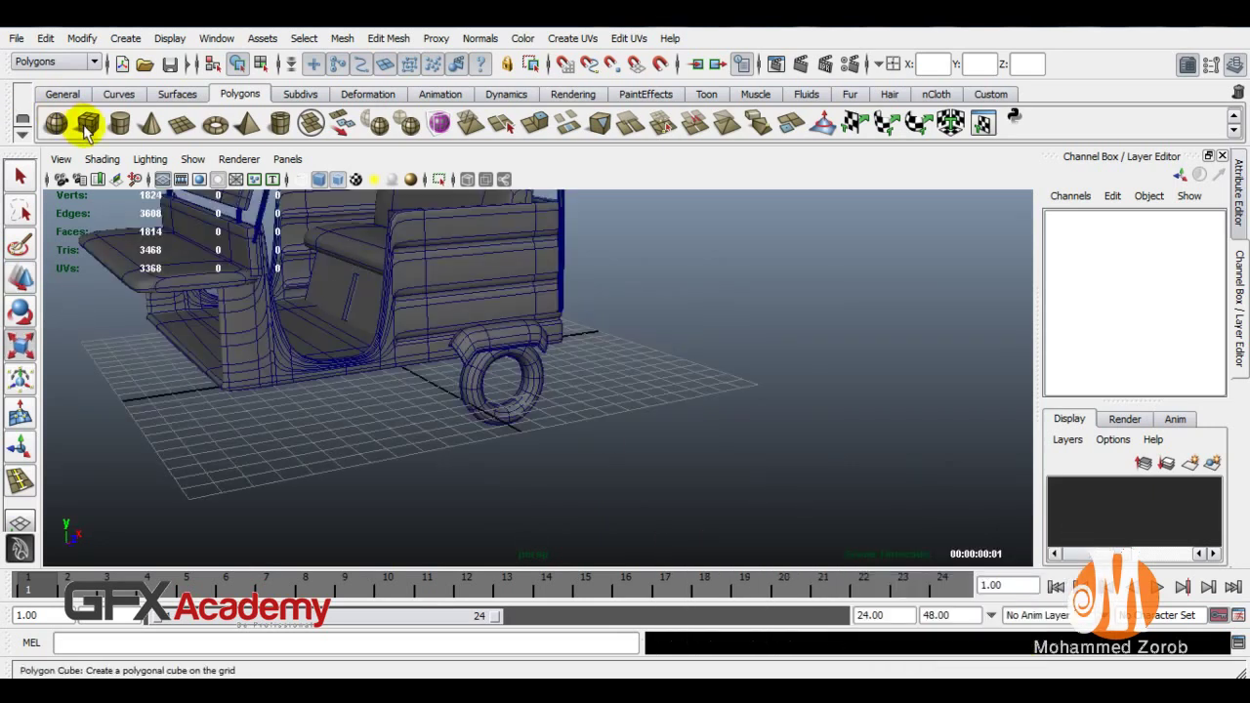
key("g")
middle_click_drag(459, 437, 479, 446)
key("r")
middle_click_drag(466, 391, 442, 335)
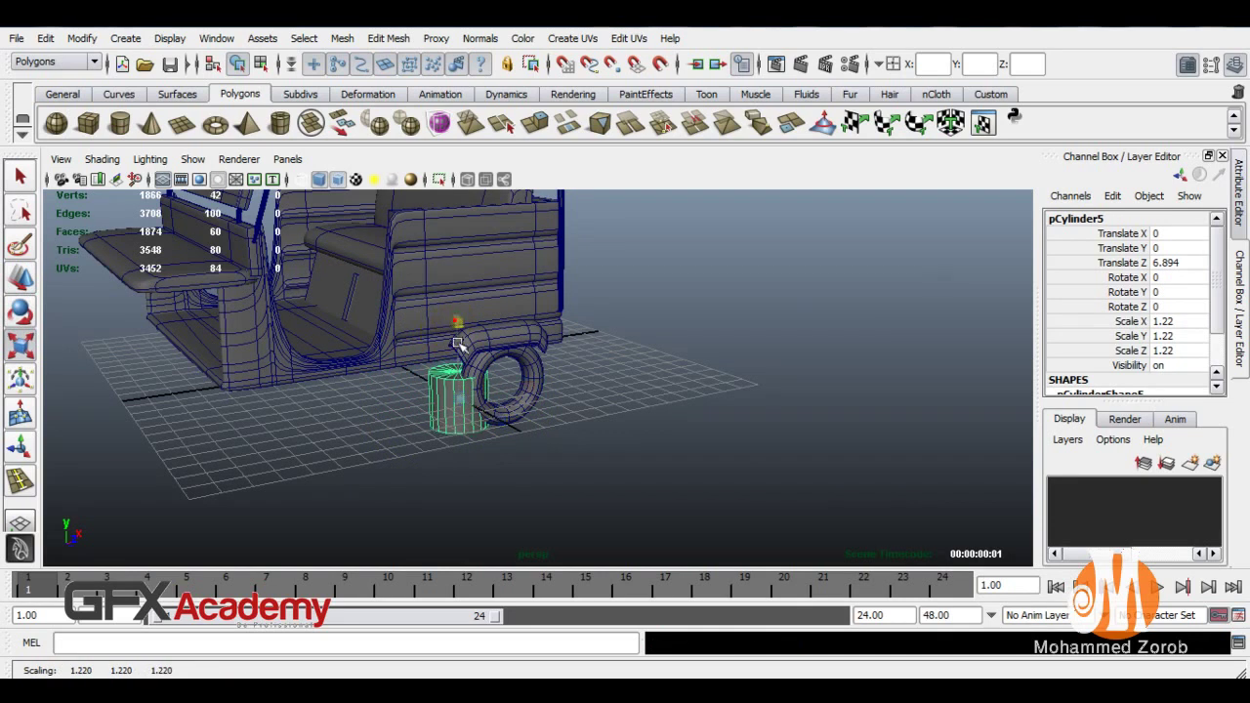
key("w")
middle_click_drag(493, 406, 547, 447)
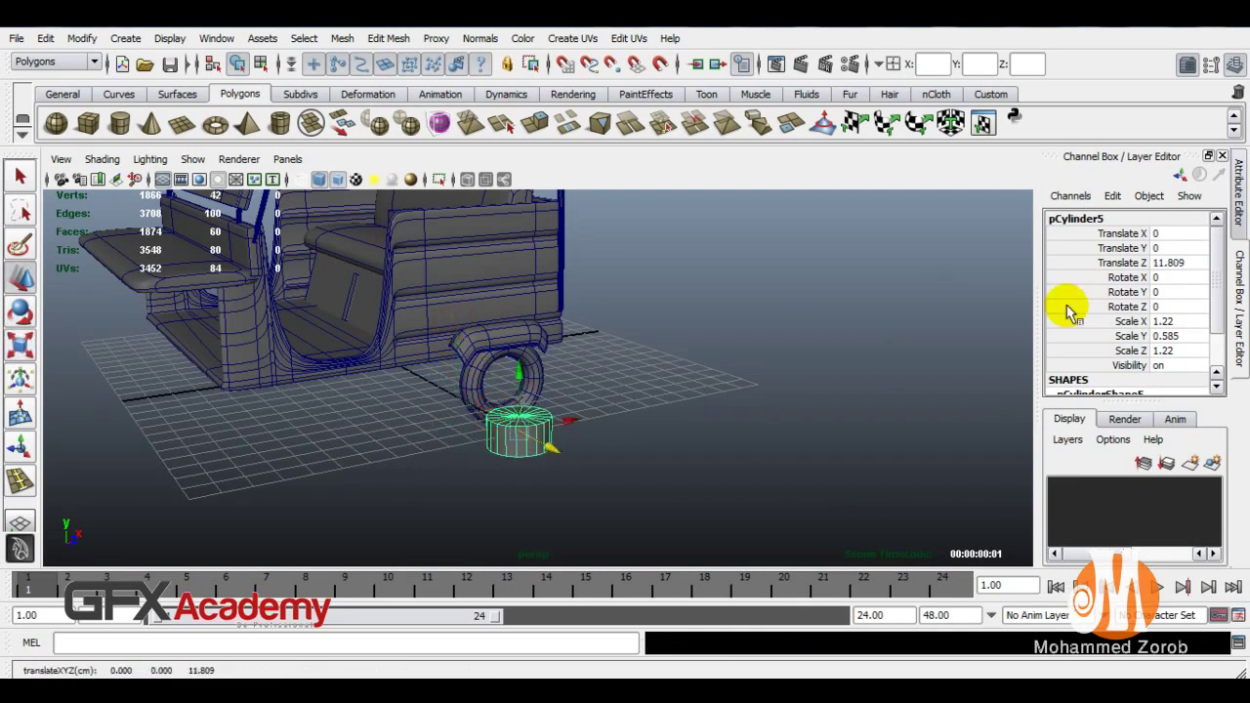
- Set the cylinder's cap subdivisions to 0 and axis subdivisions to 14
scroll(1118, 364, "down", 2)
left_click(1121, 375)
left_click(1108, 342)
middle_click_drag(938, 334, 873, 345)
left_click(1108, 313)
scroll(516, 433, "up", 3)
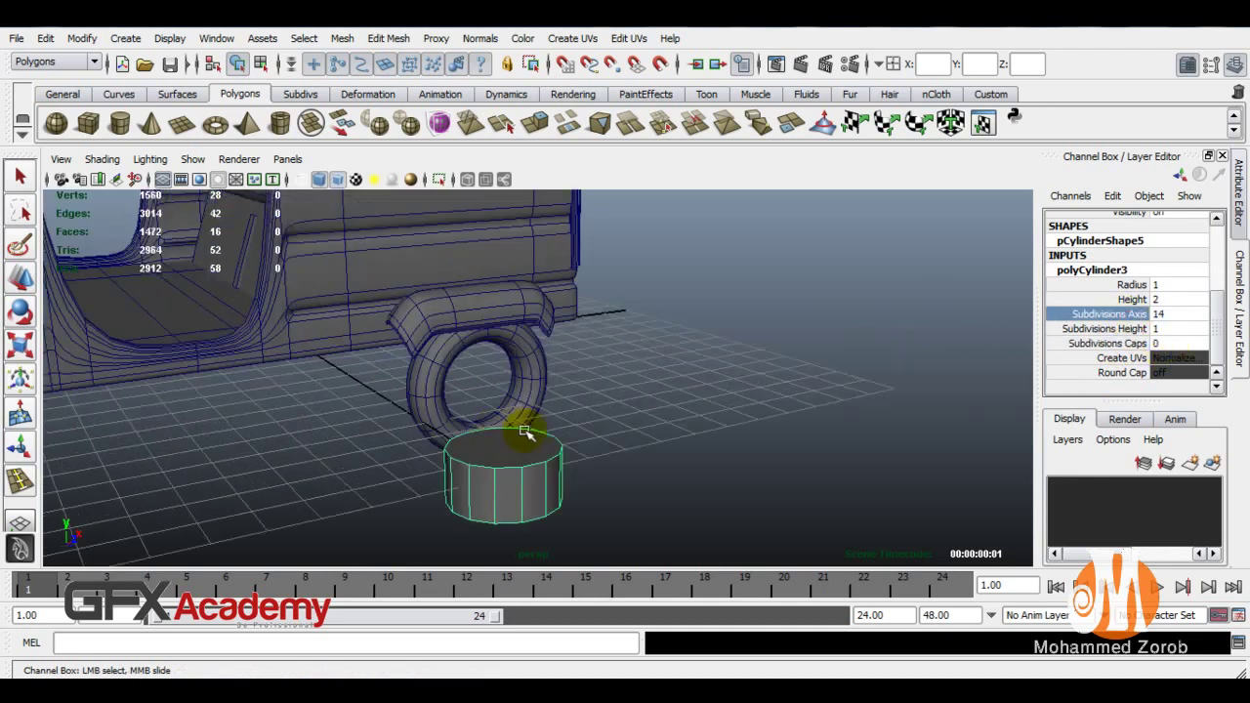
- Extrude the cylinder's top face and shrink the extrusion inward
right_click(528, 433)
left_click(529, 442)
left_click(523, 439)
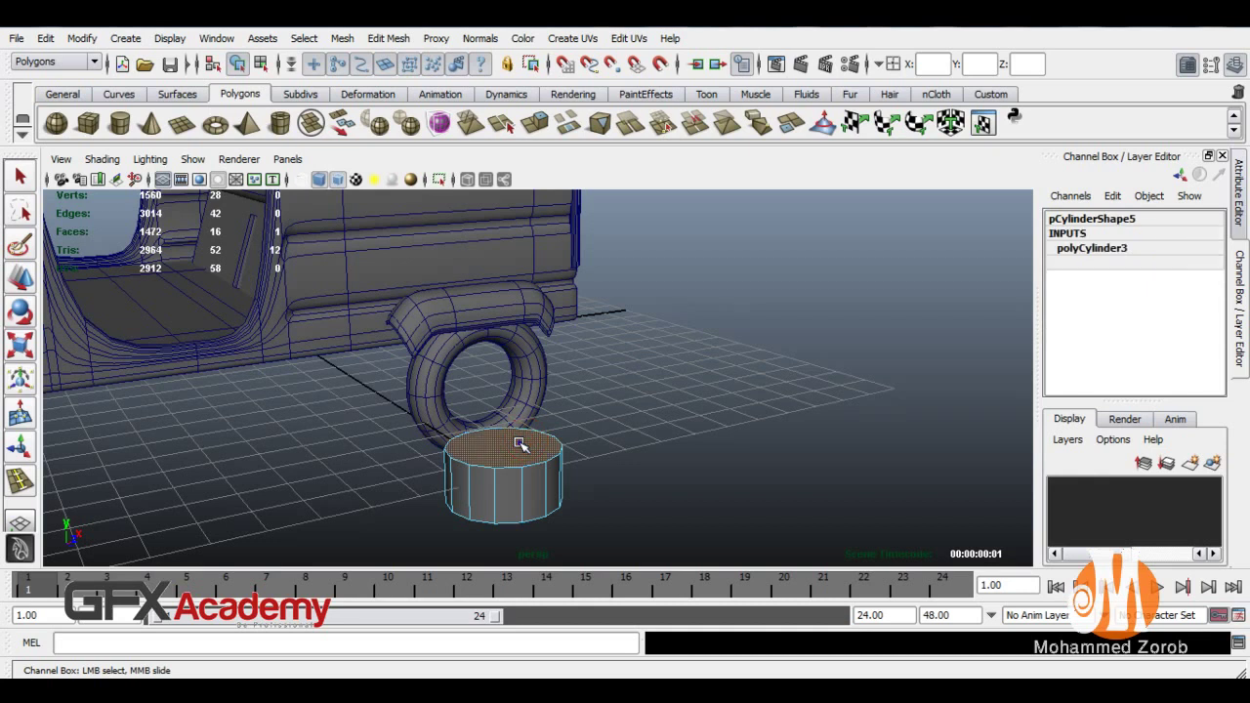
right_click(519, 450, "shift")
left_click(522, 479)
mouse_move(502, 447)
left_mouse_down("alt")
mouse_move(577, 439)
mouse_move(503, 367)
left_mouse_up("alt")
left_click_drag(398, 409, 392, 330)
- Add three more inset extrusions to the top face, forming stepped rings
key("ctrl+e")
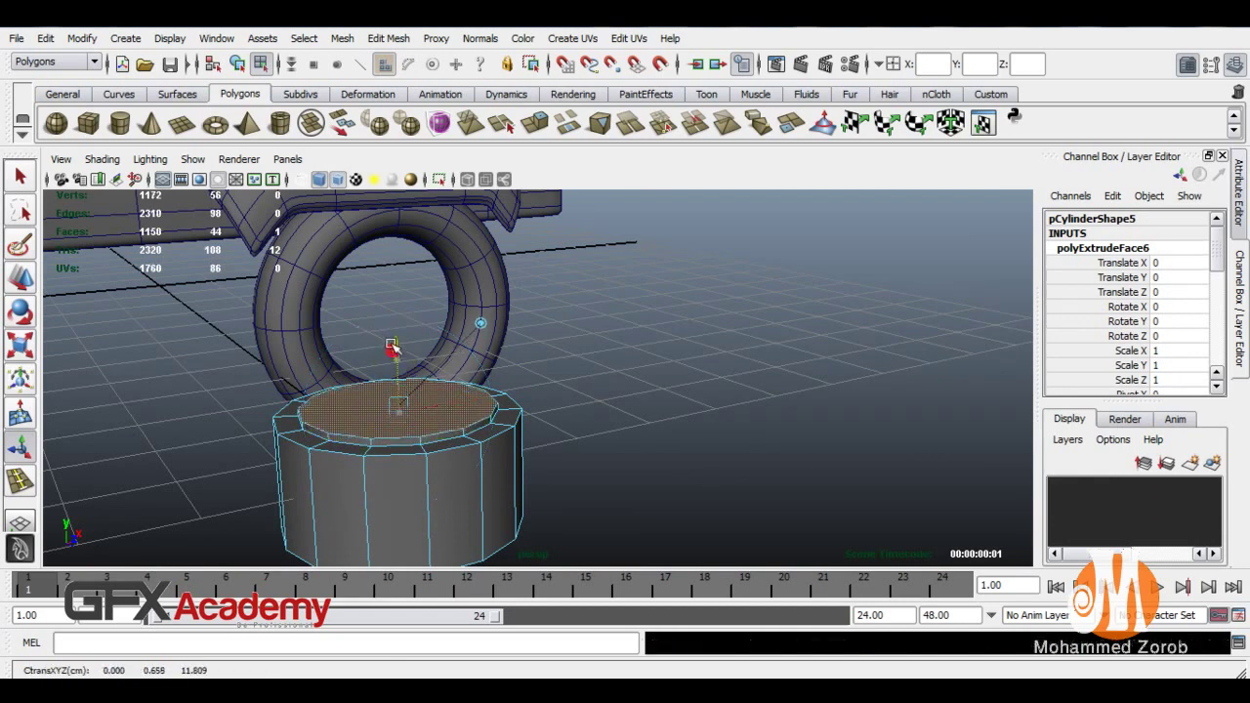
mouse_move(396, 390)
left_mouse_down()
mouse_move(387, 397)
mouse_move(399, 331)
left_mouse_up()
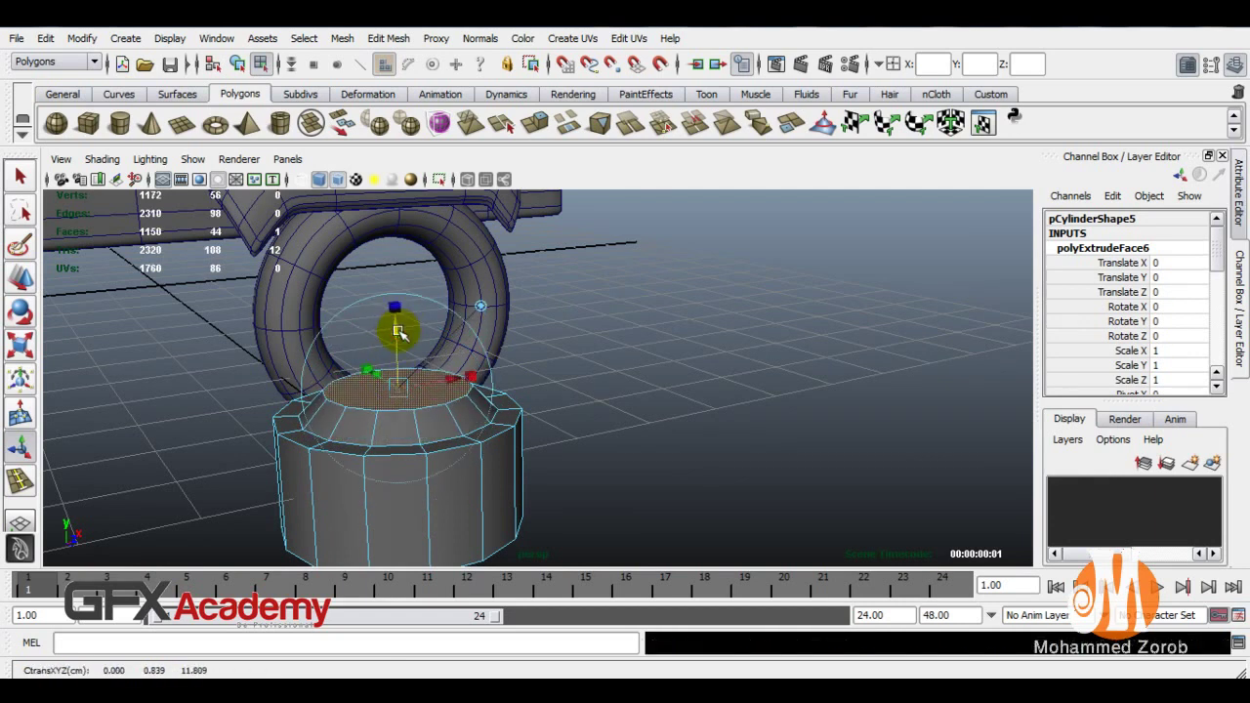
key("ctrl+e")
left_click(483, 303)
mouse_move(407, 370)
left_mouse_down()
mouse_move(387, 390)
mouse_move(395, 313)
mouse_move(405, 323)
left_mouse_up()
key("ctrl+e")
left_click_drag(402, 367, 391, 386)
mouse_move(506, 433)
right_mouse_down()
mouse_move(525, 424)
mouse_move(477, 445)
right_mouse_up()
left_click(508, 452)
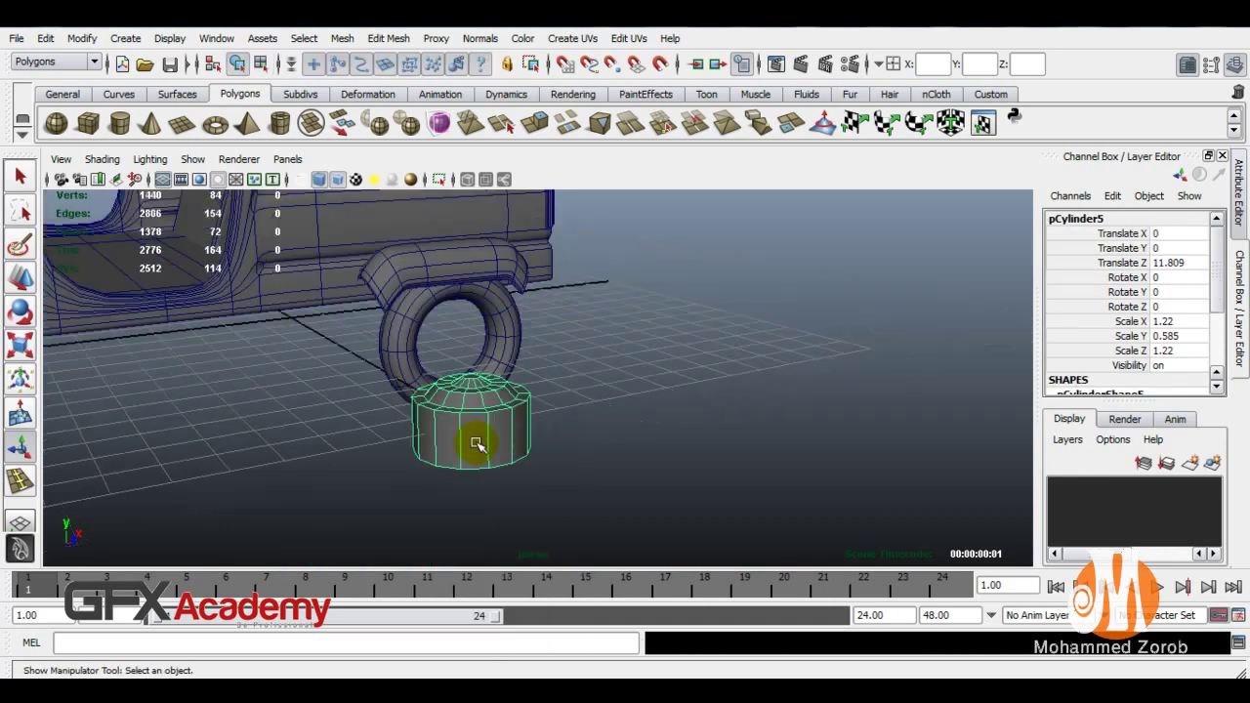
- Rotate the hub exactly 90 degrees around X and preview it smoothed
key("e")
left_click_drag(516, 382, 518, 483)
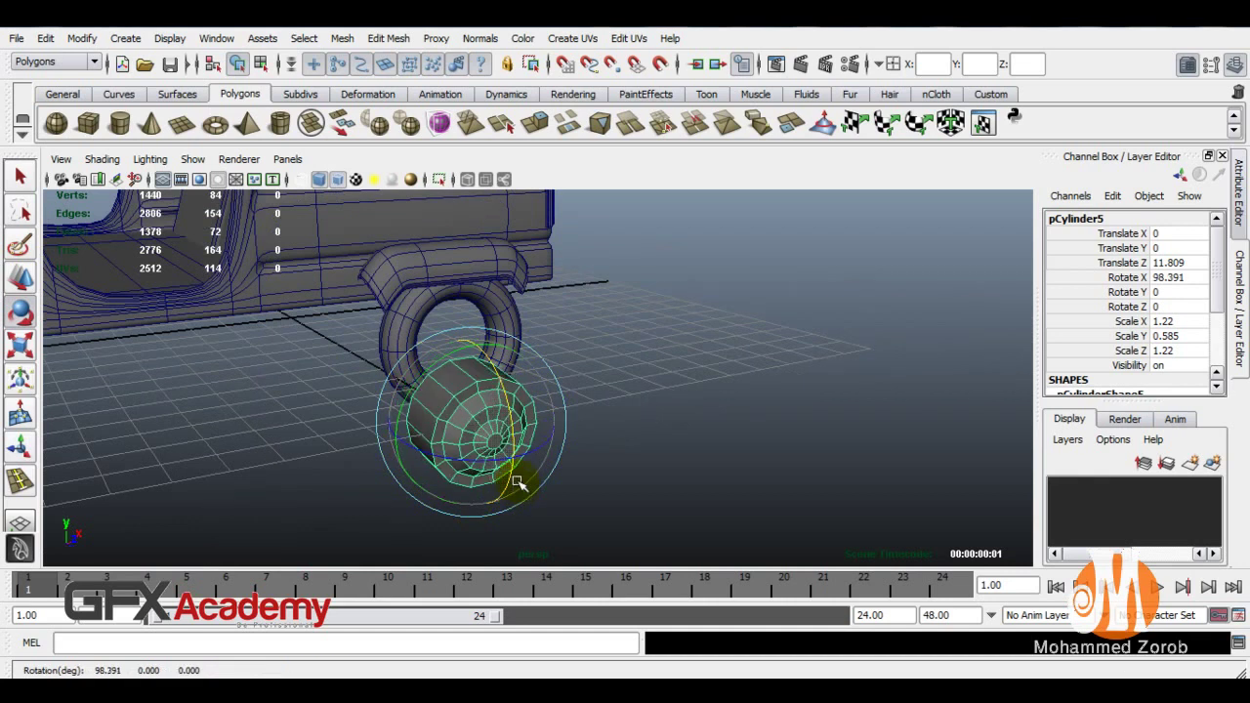
key("w")
left_click(1176, 278)
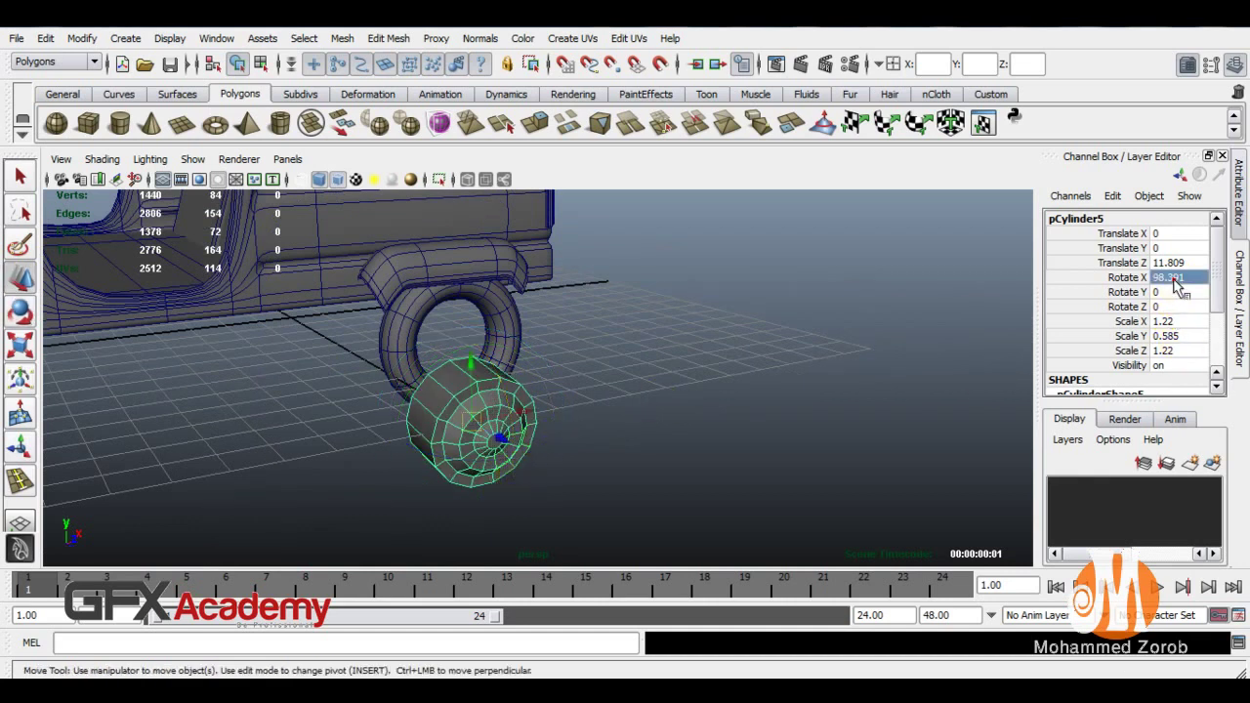
left_click(1127, 280)
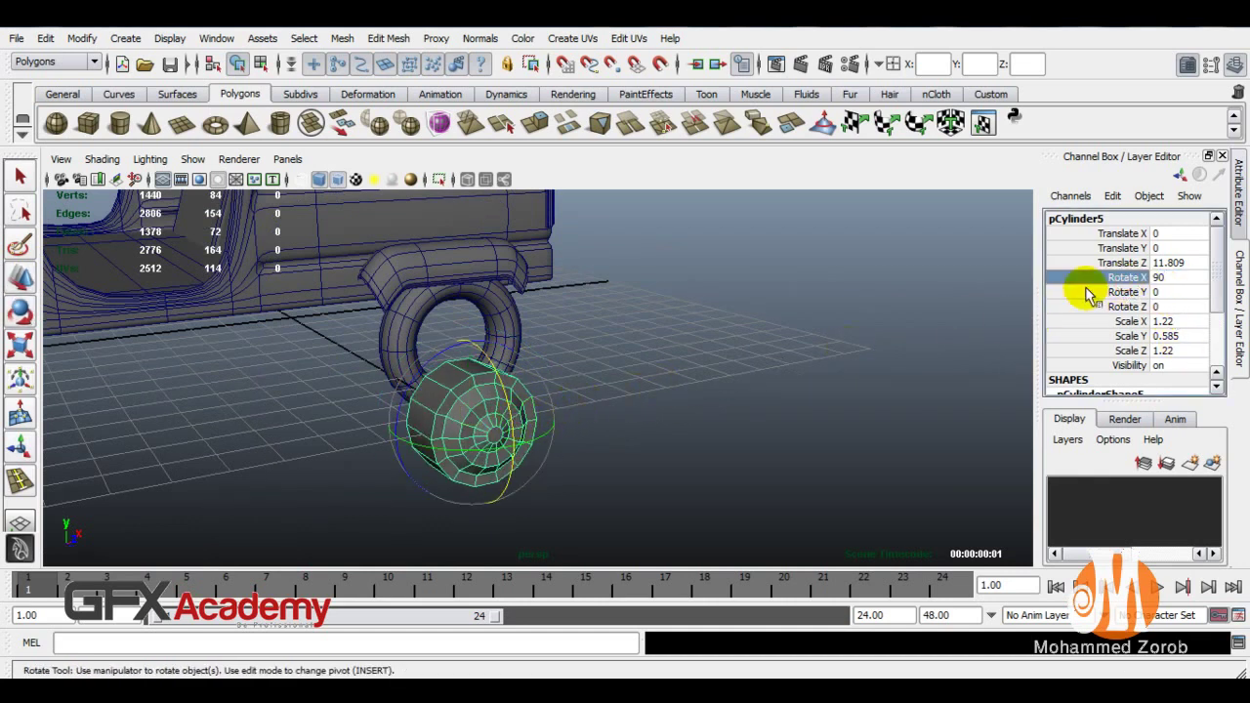
left_click(665, 434)
left_click(480, 413)
key("2")
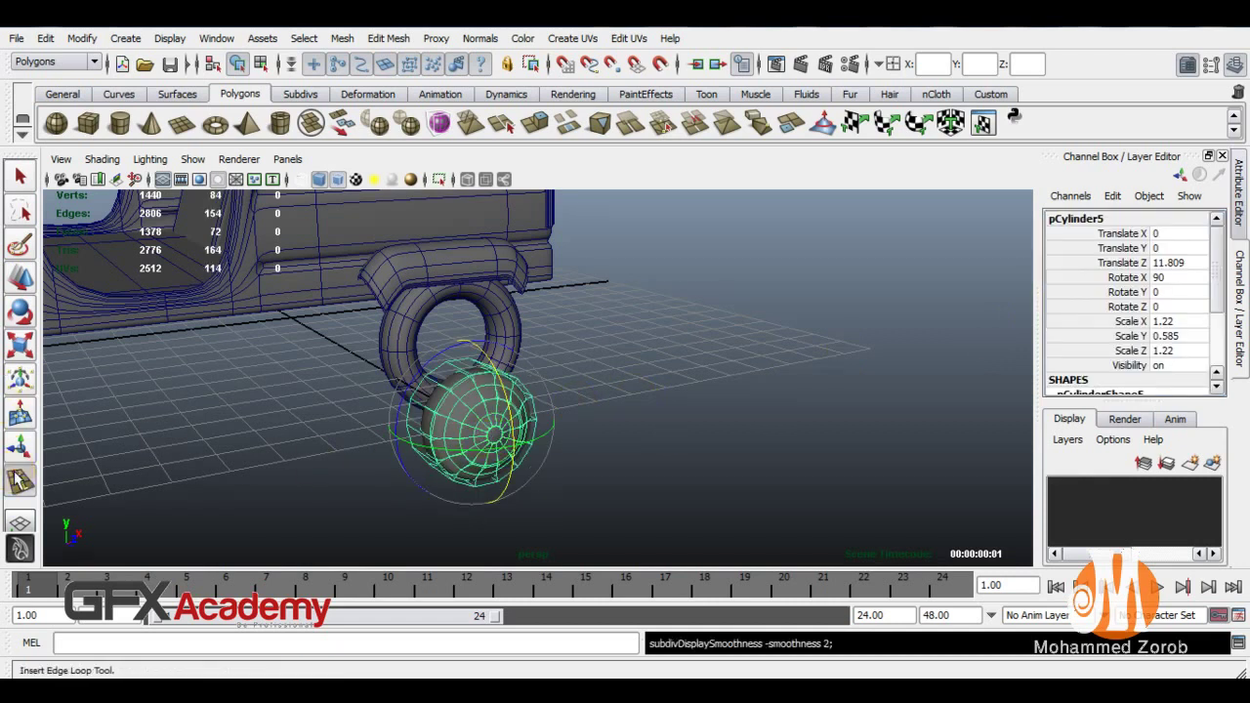
- Insert three edge loops around the hub cylinder with the Insert Edge Loop Tool
left_click(20, 479)
left_click_drag(435, 474, 688, 406, "alt")
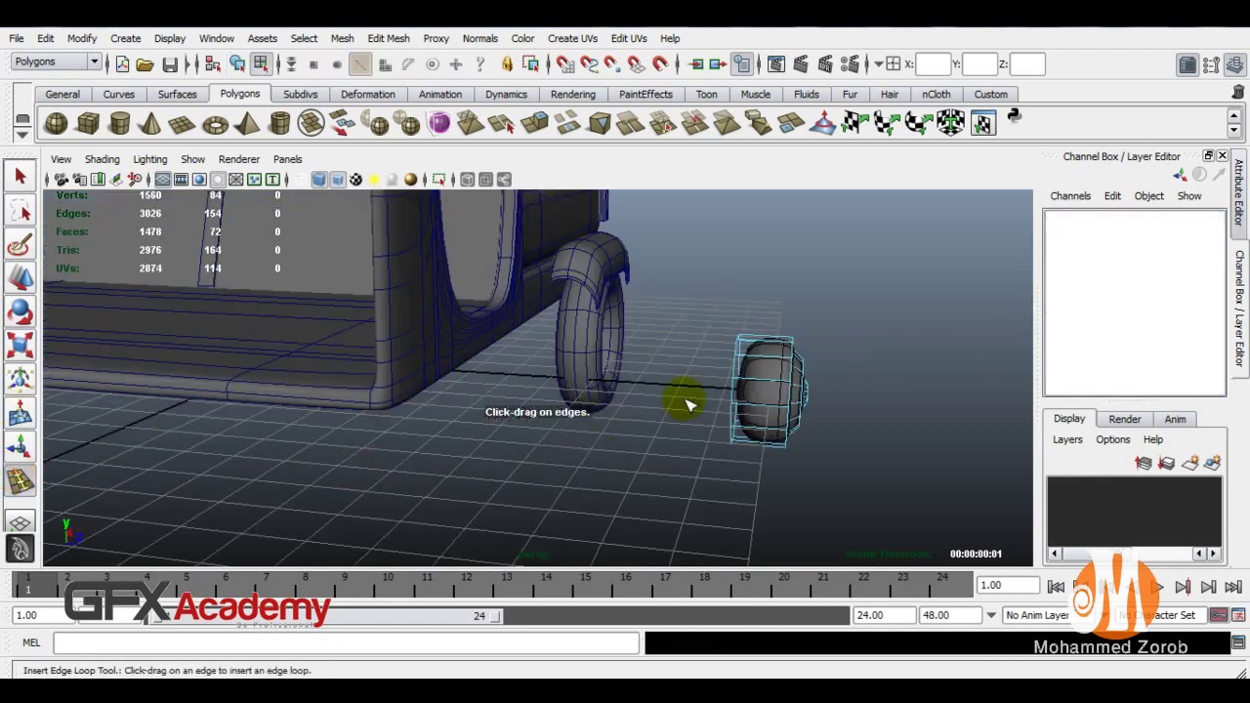
left_click(789, 388)
mouse_move(793, 388)
left_mouse_down()
mouse_move(739, 391)
mouse_move(789, 394)
left_mouse_up()
right_click_drag(789, 394, 748, 399, "alt")
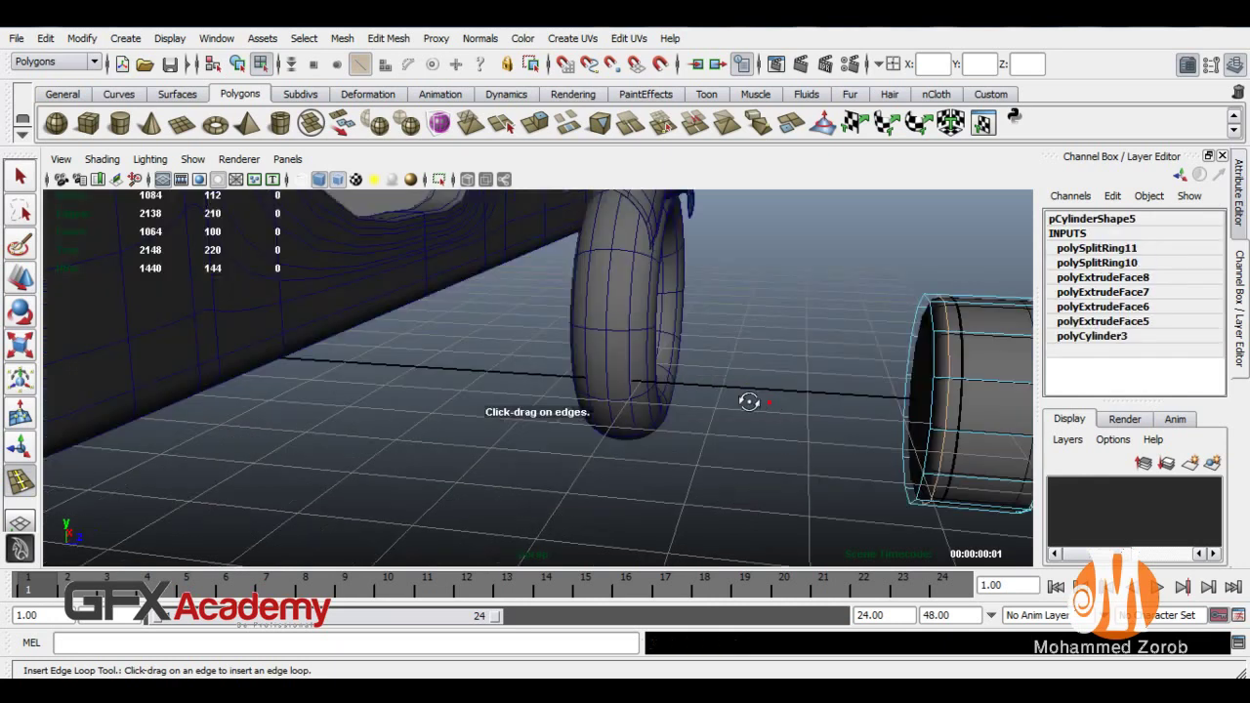
mouse_move(748, 400)
left_mouse_down("alt")
mouse_move(670, 393)
mouse_move(645, 376)
left_mouse_up("alt")
mouse_move(642, 377)
right_mouse_down()
mouse_move(604, 409)
mouse_move(525, 365)
mouse_move(566, 371)
right_mouse_up()
- Move the whole hub sideways and up into the centre of the tire
left_click(19, 278)
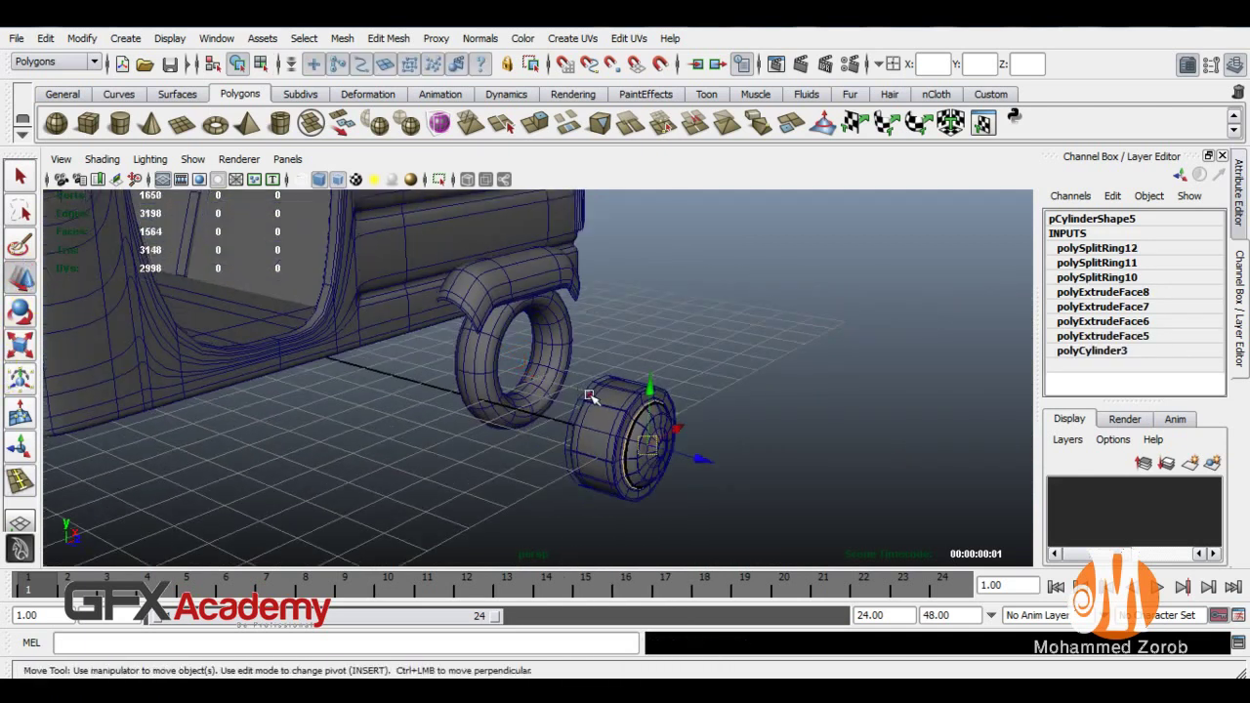
key("F8")
key("3")
mouse_move(635, 441)
left_mouse_down()
mouse_move(510, 408)
mouse_move(526, 289)
left_mouse_up()
right_click_drag(526, 290, 332, 342, "alt")
left_click_drag(433, 311, 331, 324)
- Raise the hub and centre it inside the tire using the front view
key("r")
key("w")
left_click_drag(332, 280, 333, 244)
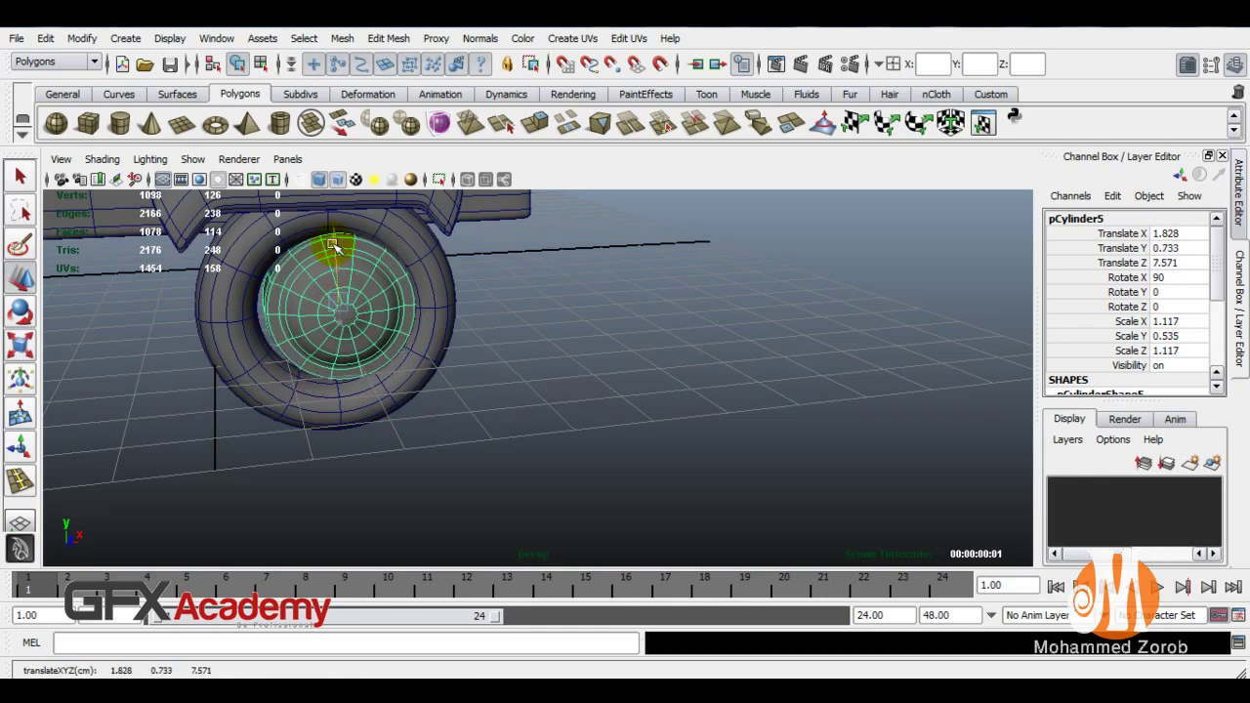
key("space")
- Enlarge the hub to 1.202, 0.576, 1.202 and seat it at Y 0.686, Z 7.438
key("space")
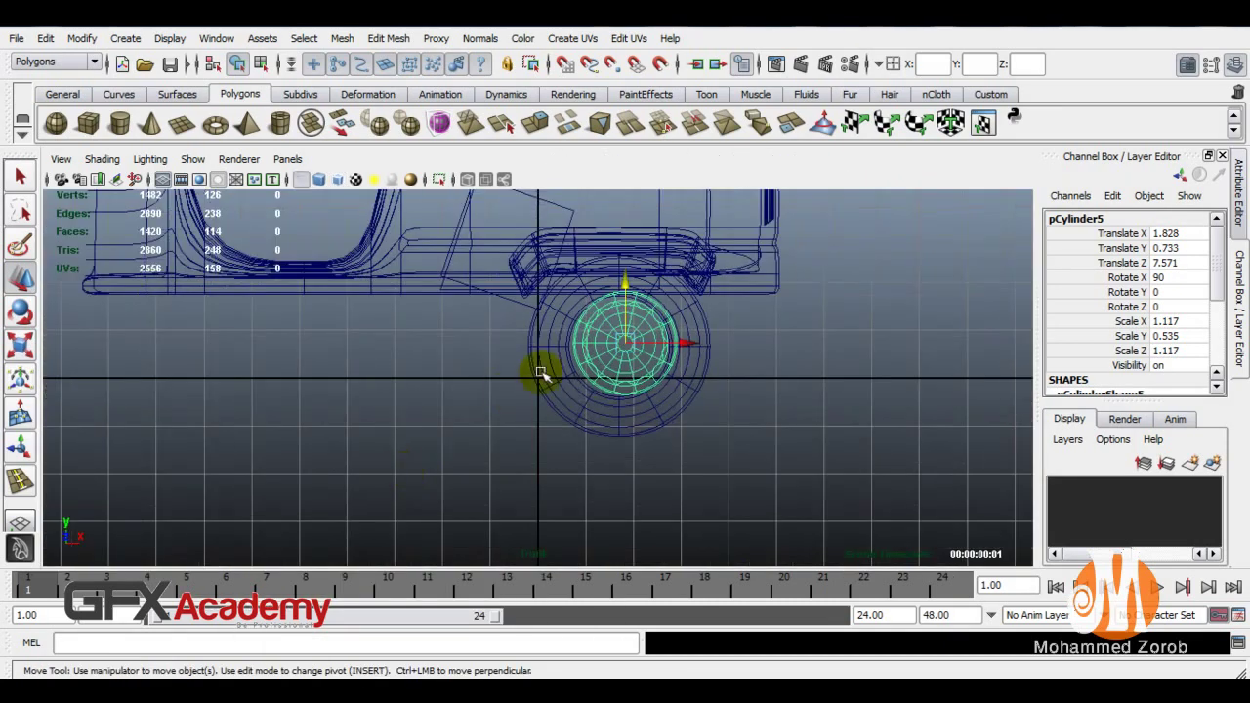
scroll(543, 374, "up", 2)
mouse_move(651, 331)
left_mouse_down()
mouse_move(637, 342)
mouse_move(752, 354)
left_mouse_up()
key("e")
key("r")
key("space")
key("space")
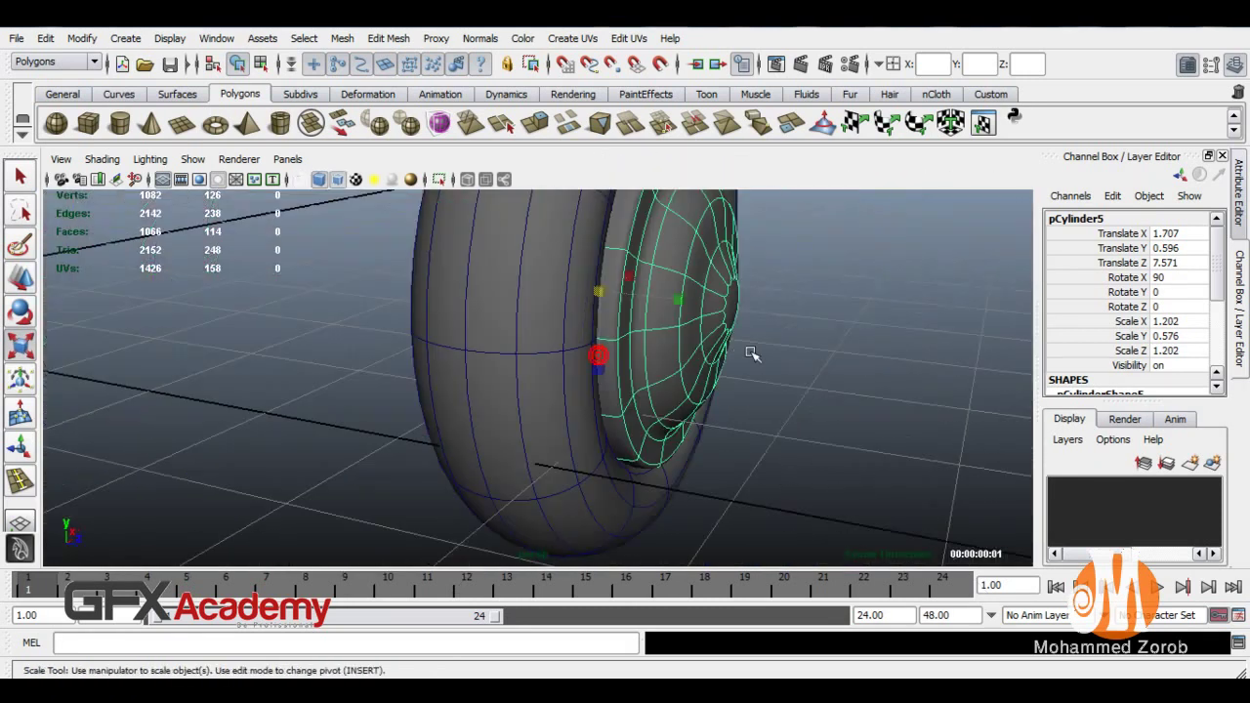
scroll(752, 354, "down", 3)
key("w")
left_click_drag(640, 343, 532, 360)
mouse_move(447, 322)
left_mouse_down()
mouse_move(447, 298)
mouse_move(528, 308)
mouse_move(380, 307)
mouse_move(450, 272)
left_mouse_up()
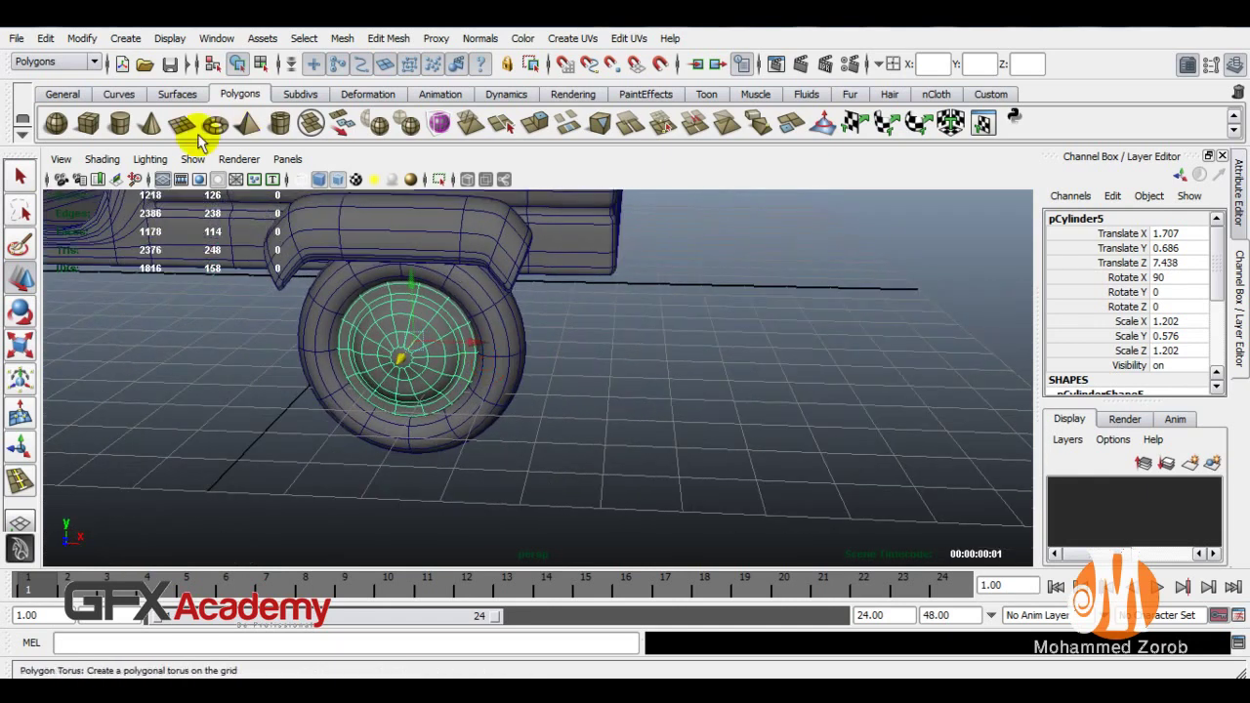
- Create a new cylinder with 8 axis subdivisions and 0 cap subdivisions
left_click(119, 123)
scroll(1141, 335, "down", 2)
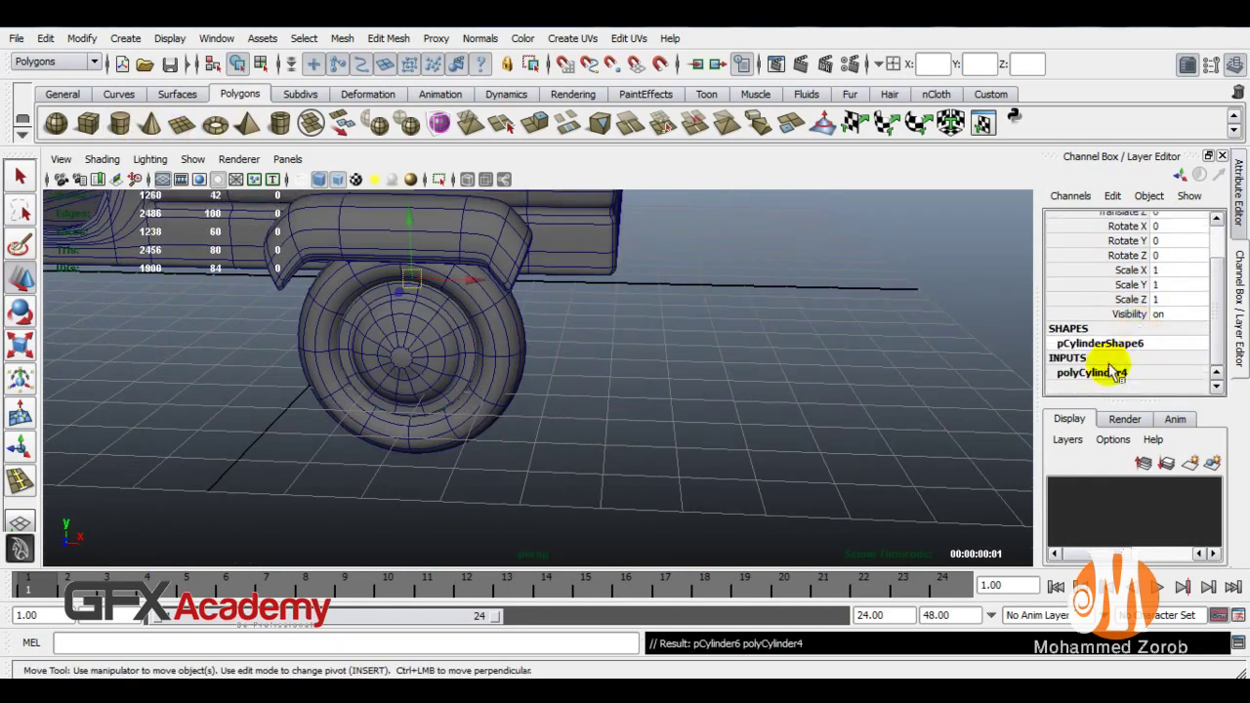
left_click(1109, 370)
left_click(1143, 314)
mouse_move(921, 325)
middle_mouse_down()
mouse_move(714, 337)
mouse_move(819, 332)
middle_mouse_up()
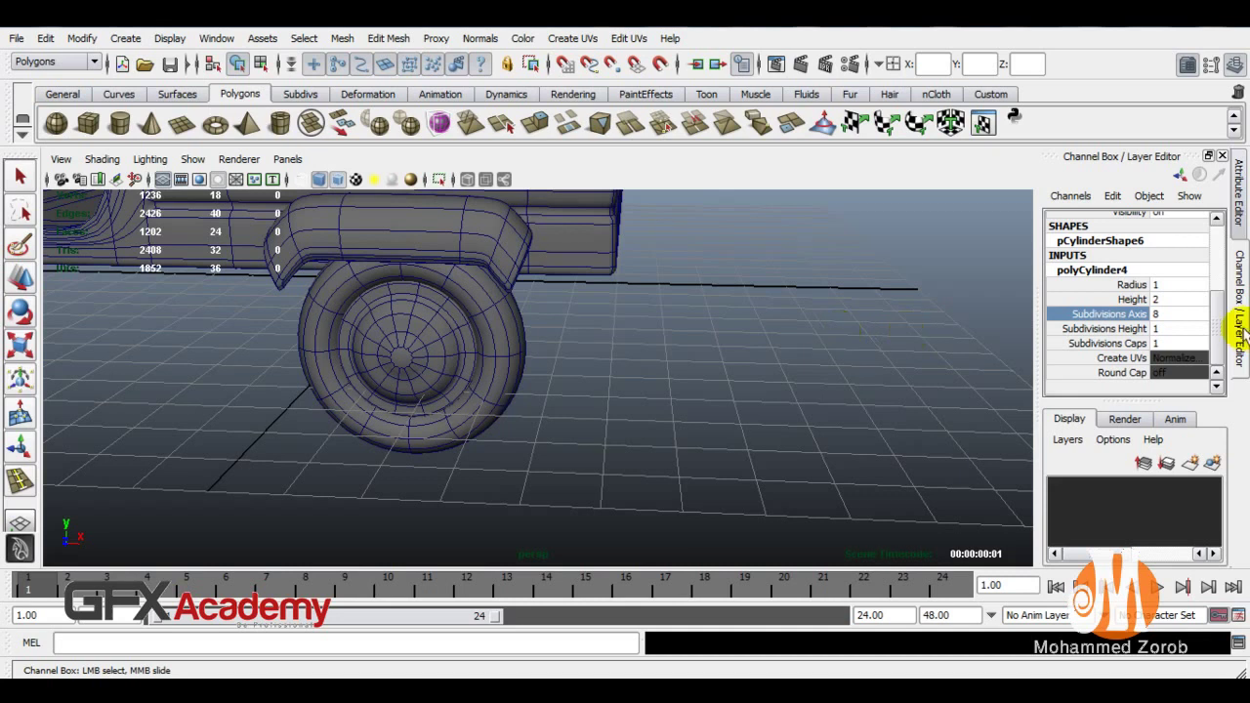
left_click(1141, 344)
- Move the cylinder beside the wheel and flatten it into a disc, Y scale 0.156
key("w")
scroll(400, 419, "down", 3)
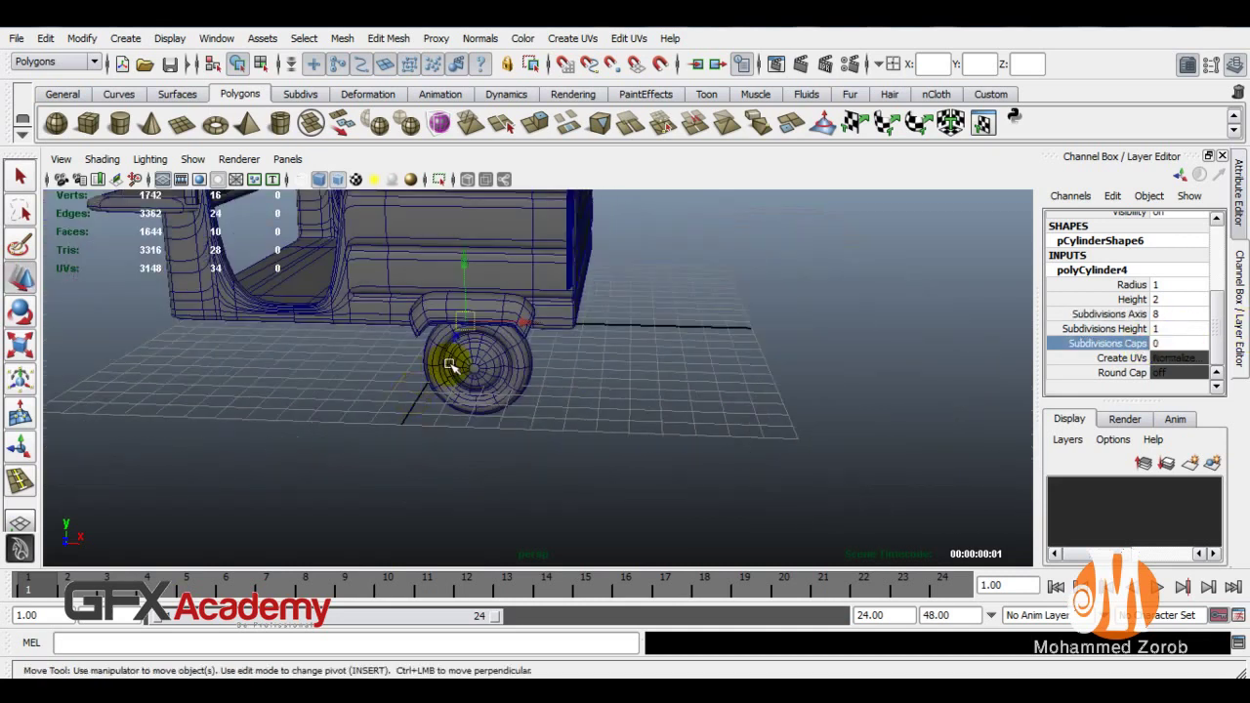
left_click_drag(454, 337, 413, 399)
scroll(422, 408, "up", 3)
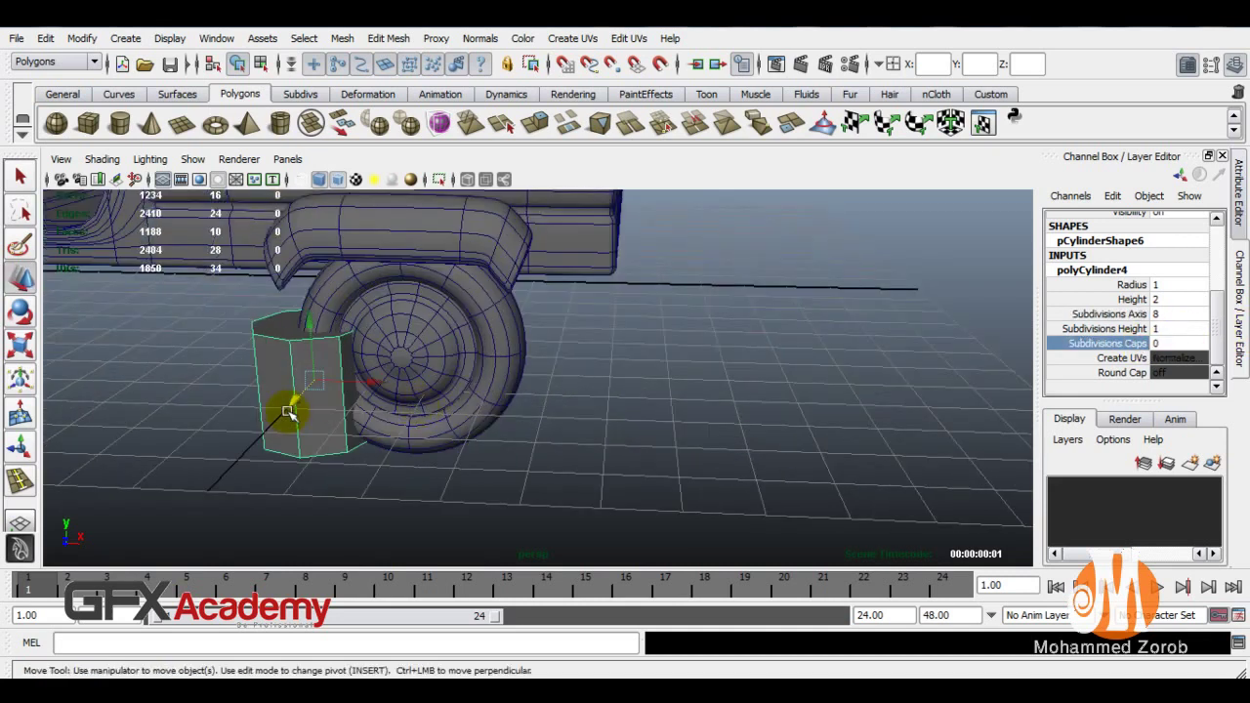
key("r")
left_click_drag(245, 362, 291, 436)
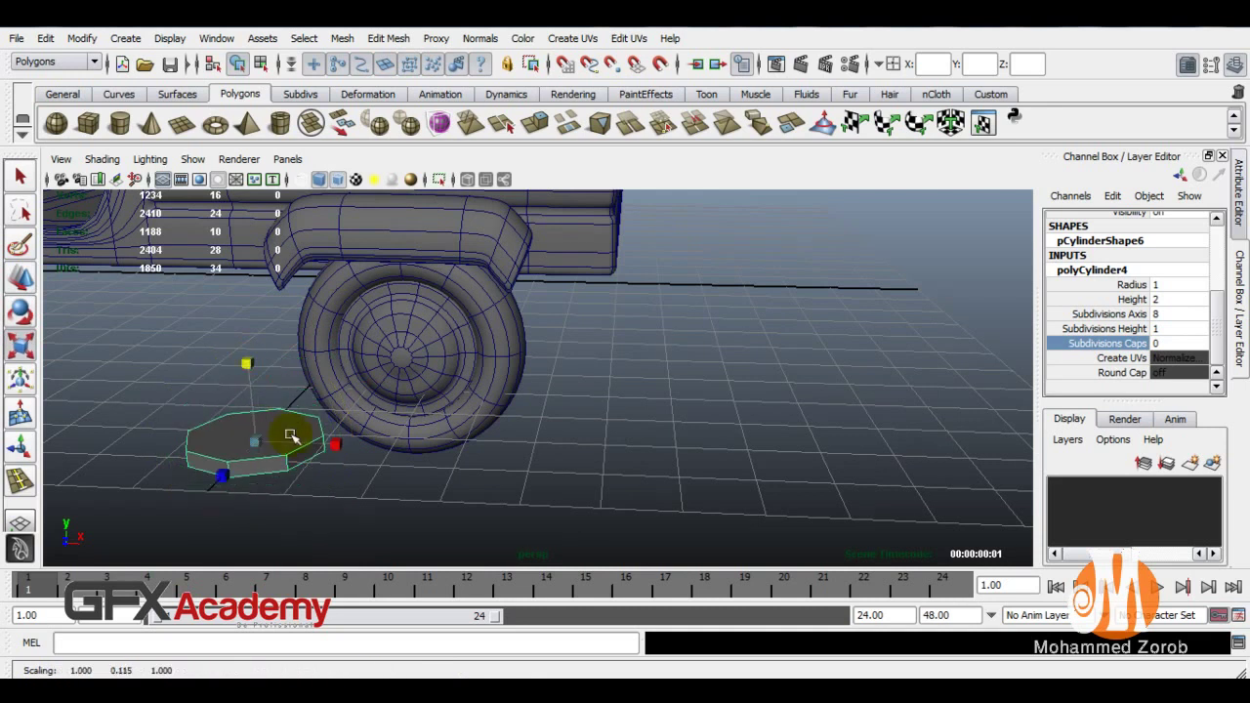
scroll(466, 438, "up", 3)
scroll(338, 420, "up", 2)
scroll(338, 419, "down", 2)
middle_click_drag(338, 419, 538, 382, "alt")
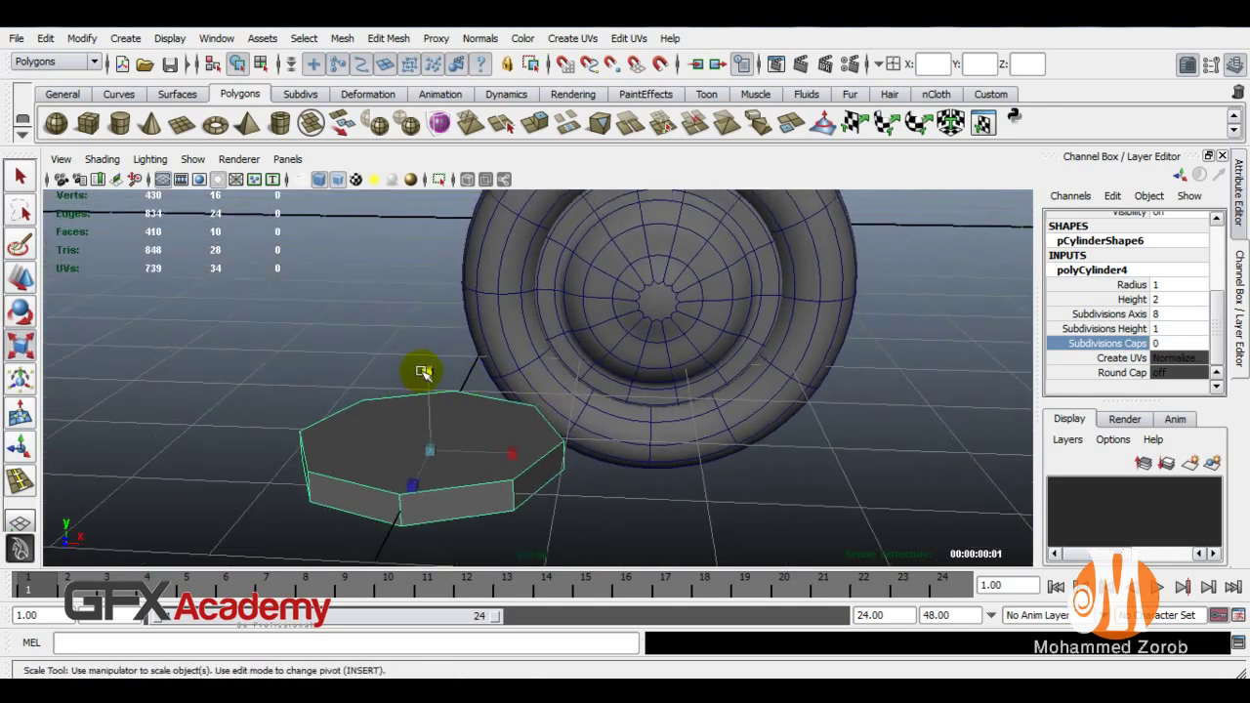
left_click_drag(423, 371, 430, 345)
- Extrude the disc's top face twice, insetting and raising it into a stepped bolt head
right_click_drag(476, 417, 532, 420)
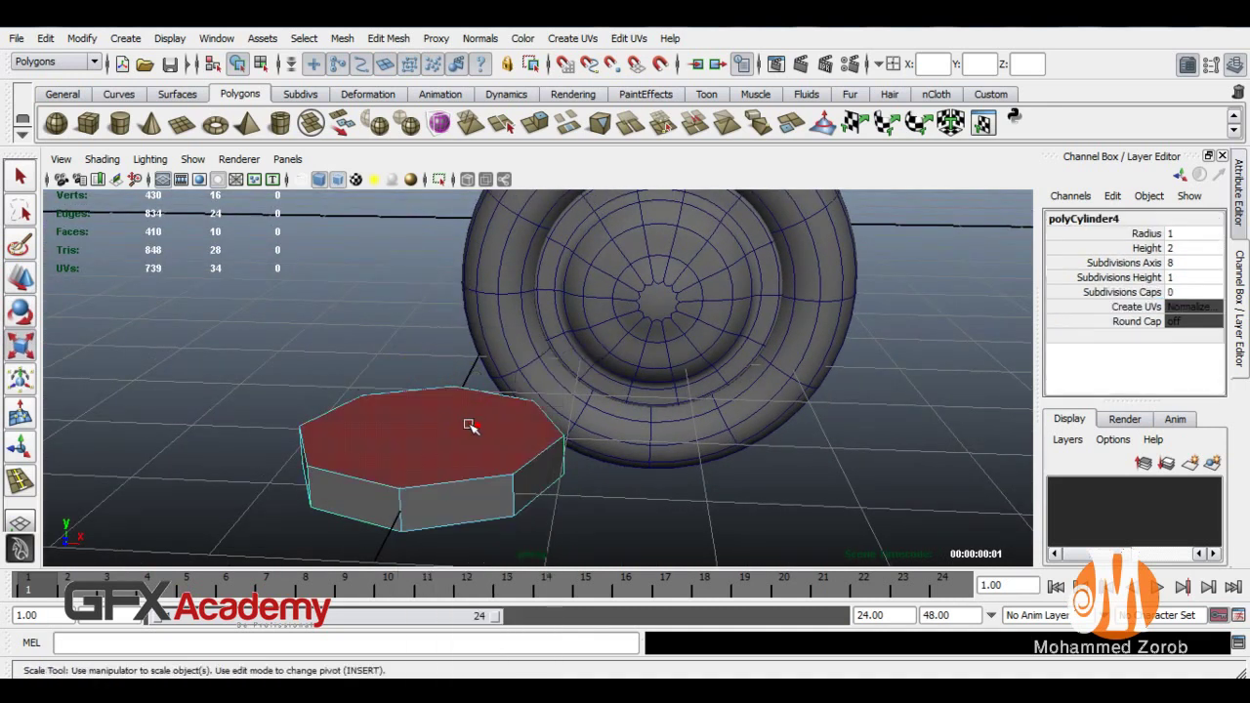
left_click(471, 426)
right_click_drag(471, 455, 469, 513, "shift")
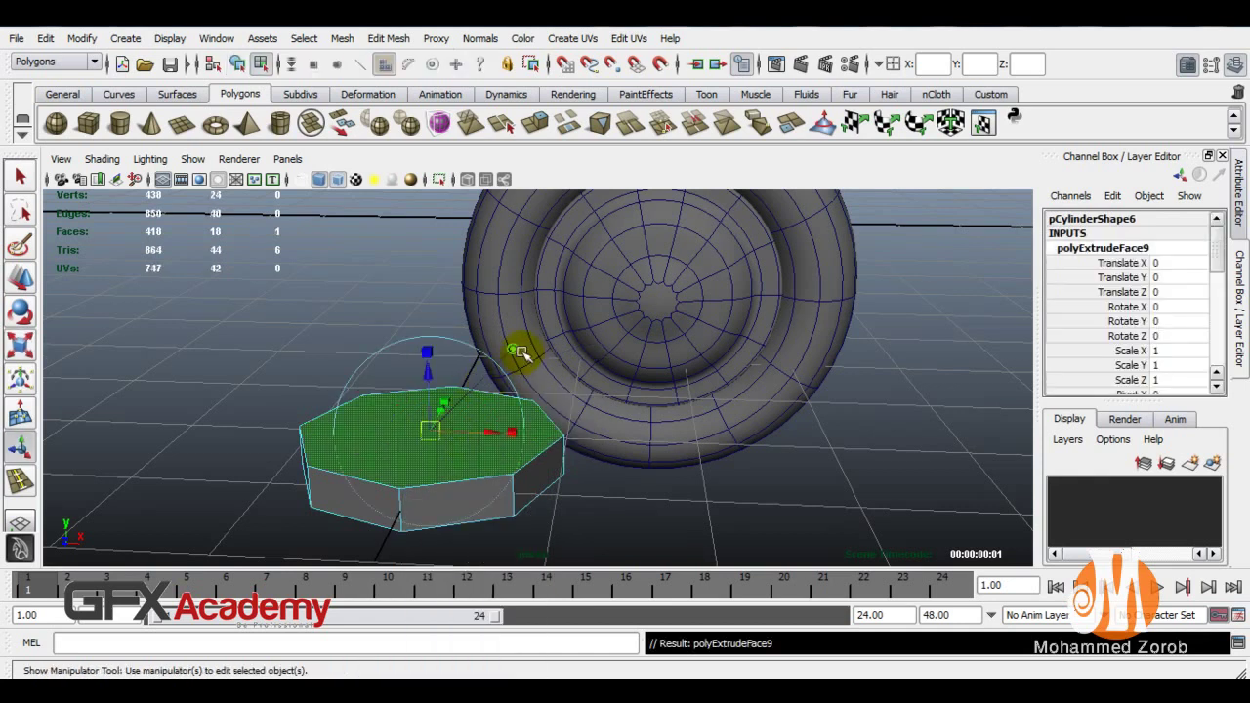
left_click(439, 388)
right_click_drag(427, 433, 427, 459, "shift")
left_click_drag(427, 438, 424, 344)
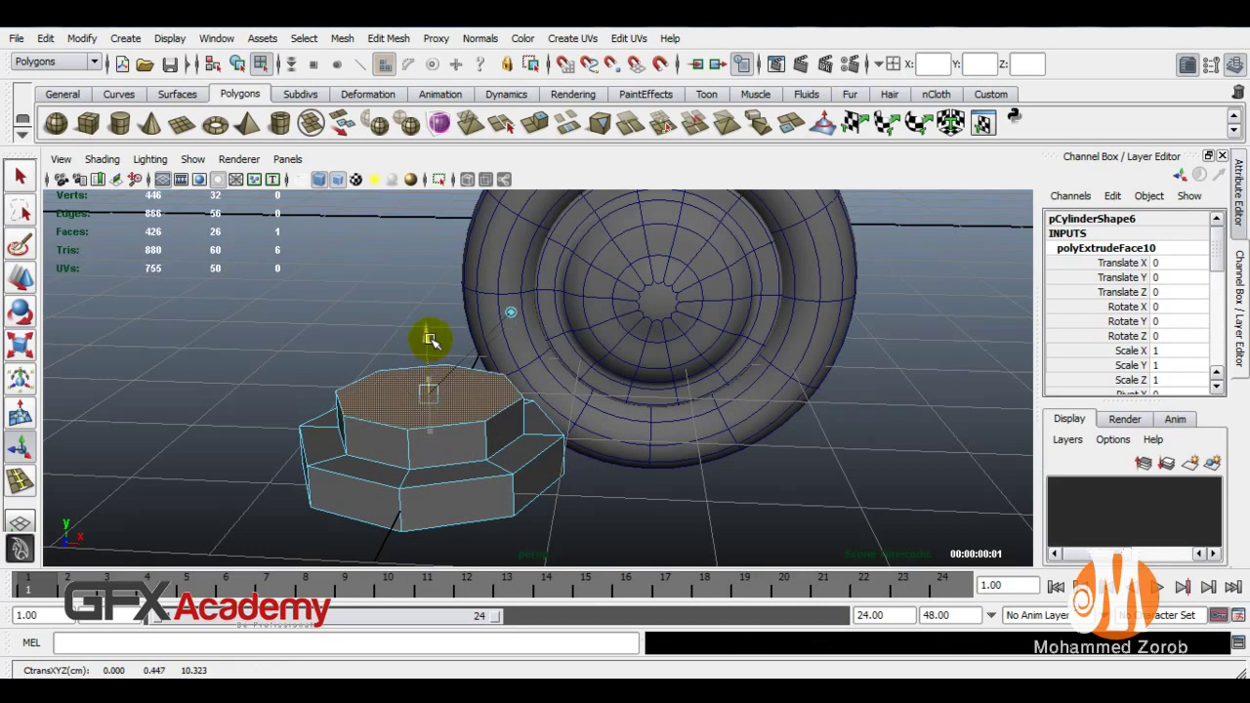
right_click(481, 418)
left_click(563, 354)
left_click(532, 465)
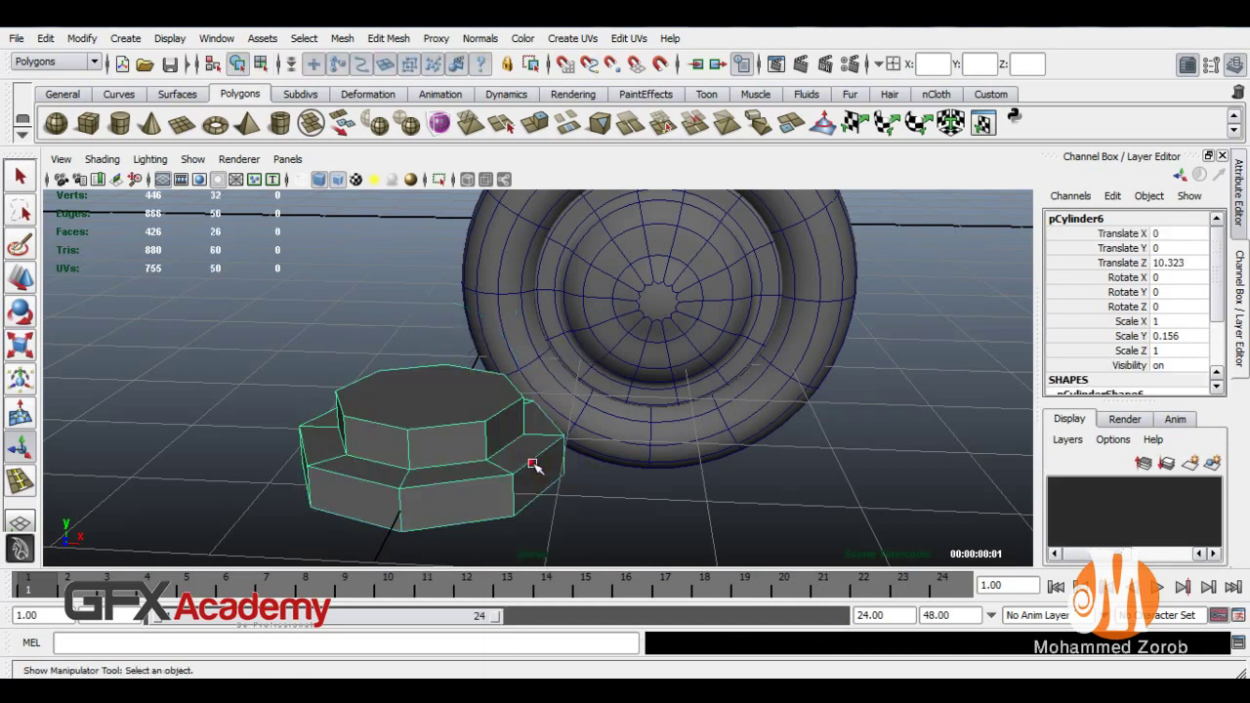
- Shrink the bolt and stand it upright with Rotate X set to 90
key("r")
left_click_drag(430, 437, 377, 475)
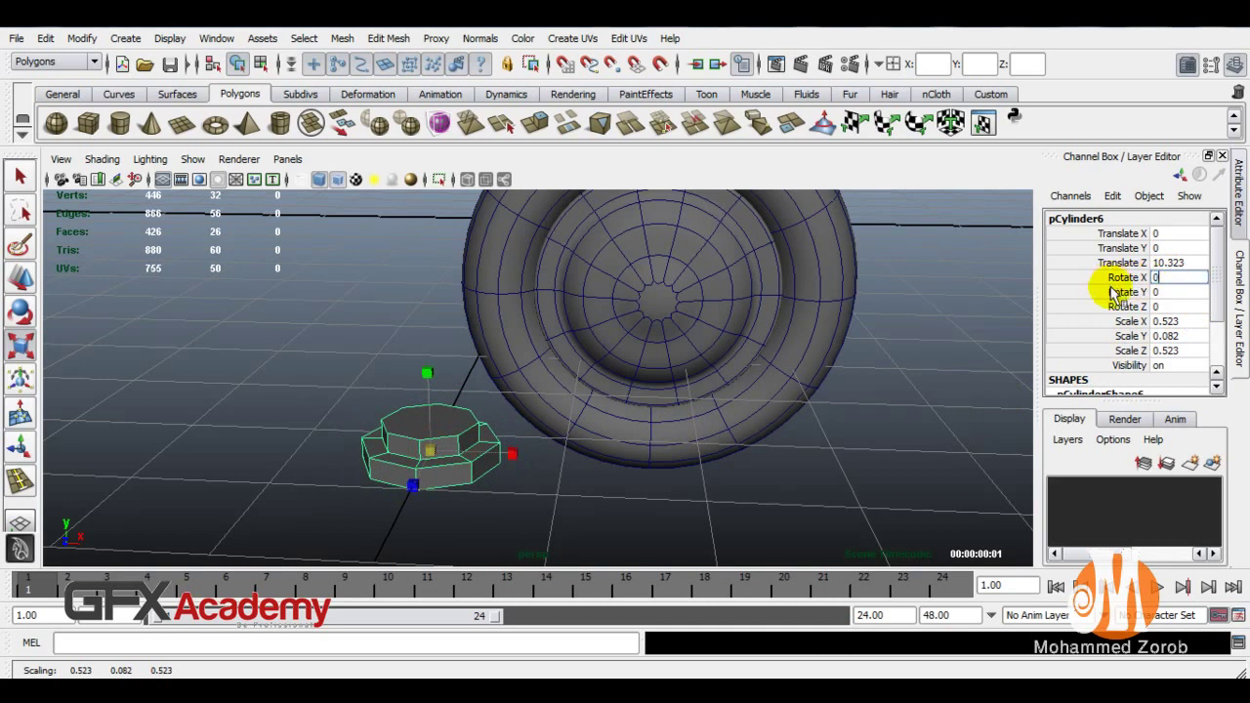
type("90")
key("Return")
left_click(21, 274)
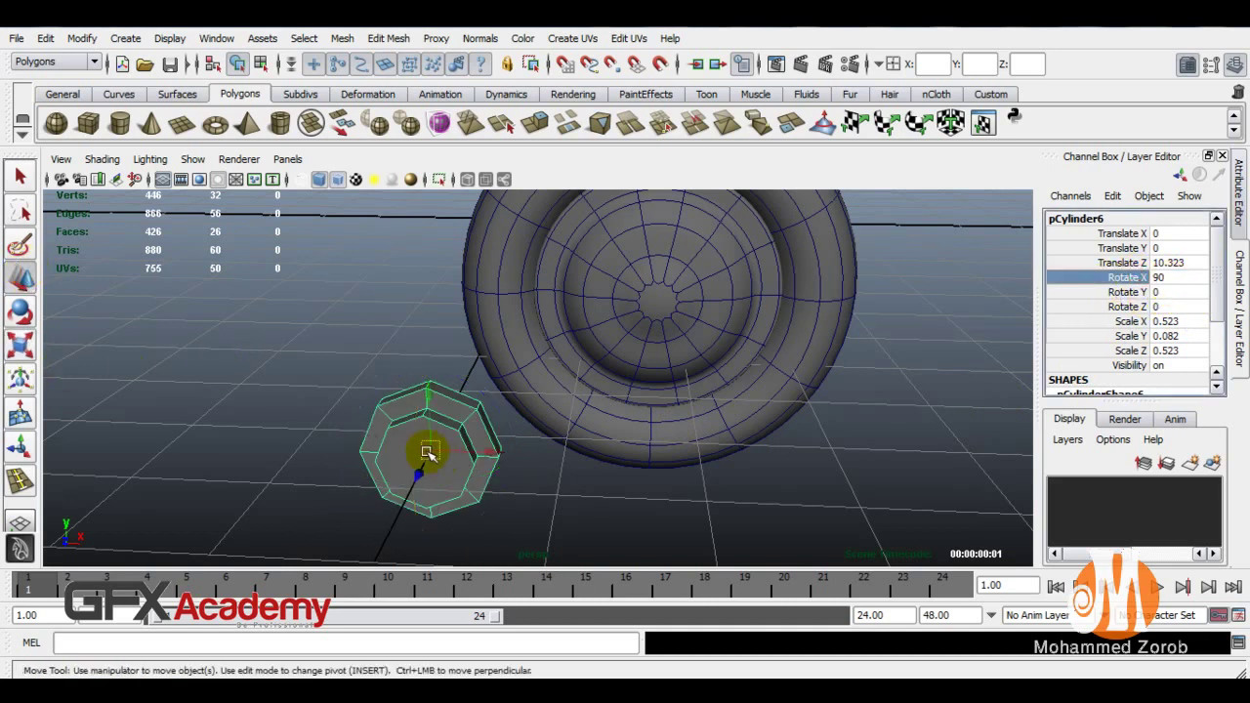
- Shrink the bolt further and slide it back onto the wheel's face
key("r")
key("e")
key("r")
left_click_drag(426, 456, 382, 466)
key("w")
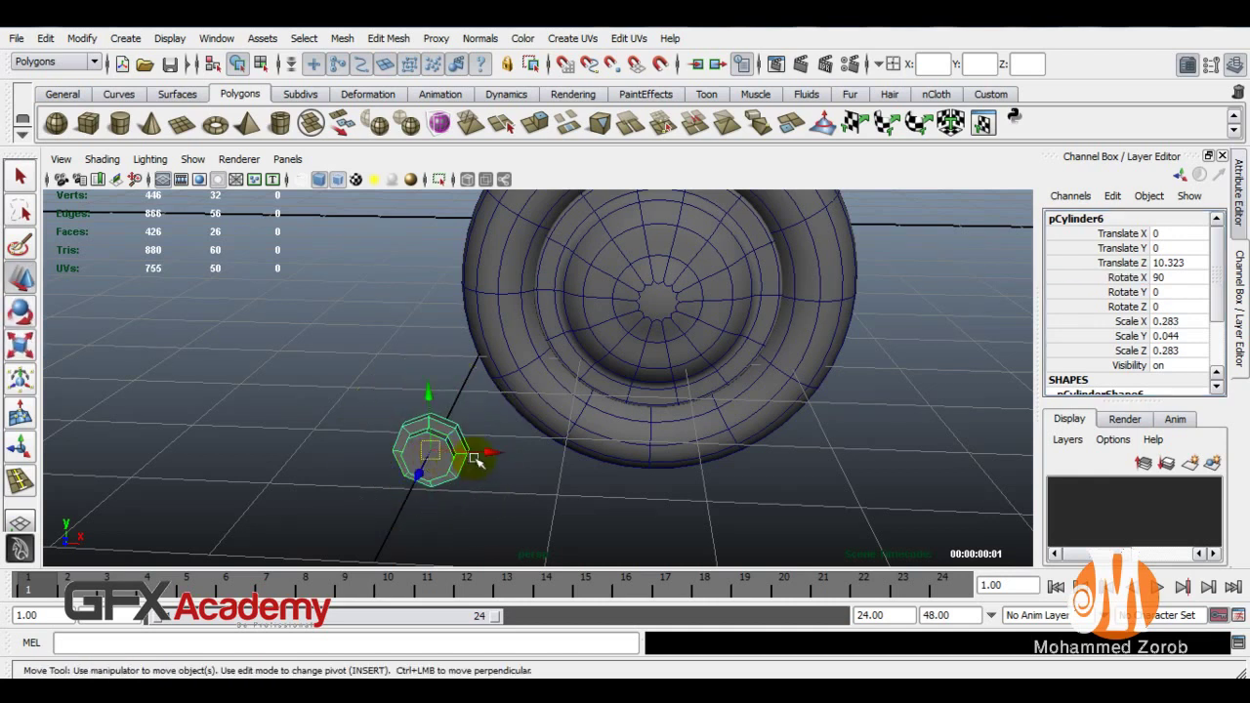
left_click(611, 467)
left_click(482, 455)
left_click_drag(480, 454, 639, 455)
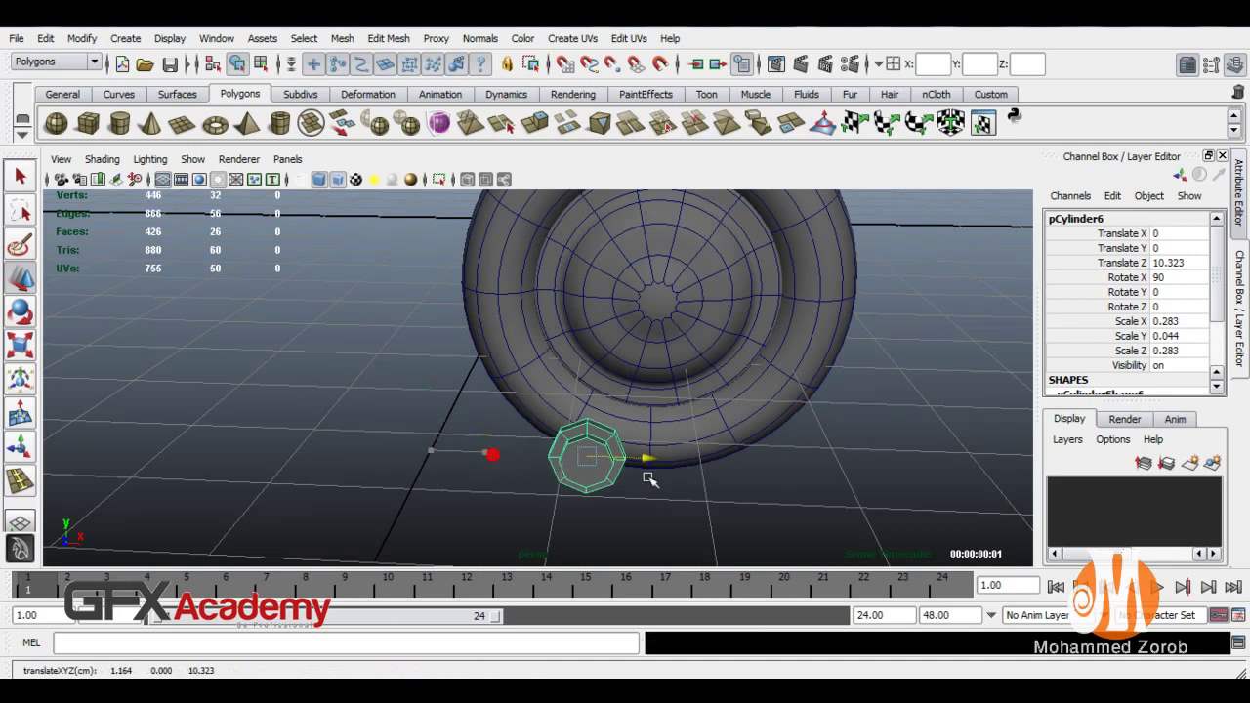
mouse_move(586, 485)
left_mouse_down()
mouse_move(578, 361)
mouse_move(574, 383)
left_mouse_up()
- Raise the bolt, now scaled 0.117, 0.018, 0.117, up against the hub's face
key("e")
key("r")
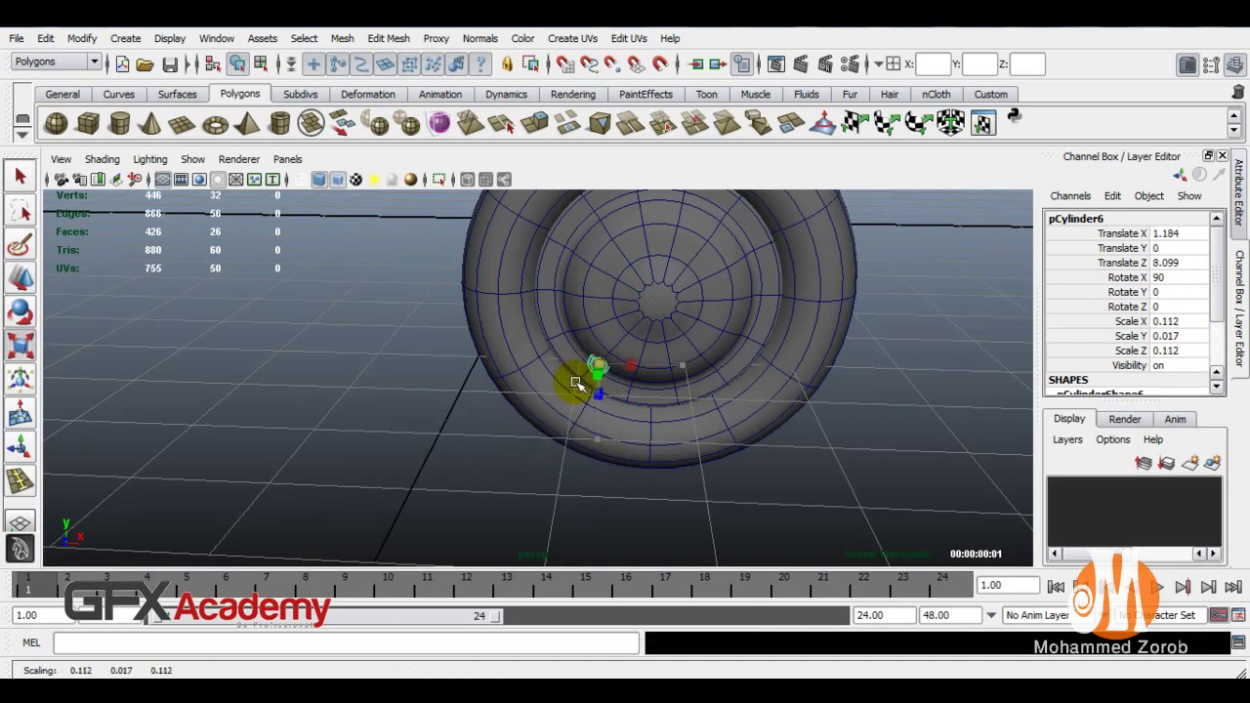
key("w")
left_click_drag(598, 315, 602, 284)
left_click(655, 335)
- Select the hub and insert new edge loops across its face (polySplitRing13, polySplitRing14)
scroll(668, 447, "down", 3)
scroll(698, 385, "up", 3)
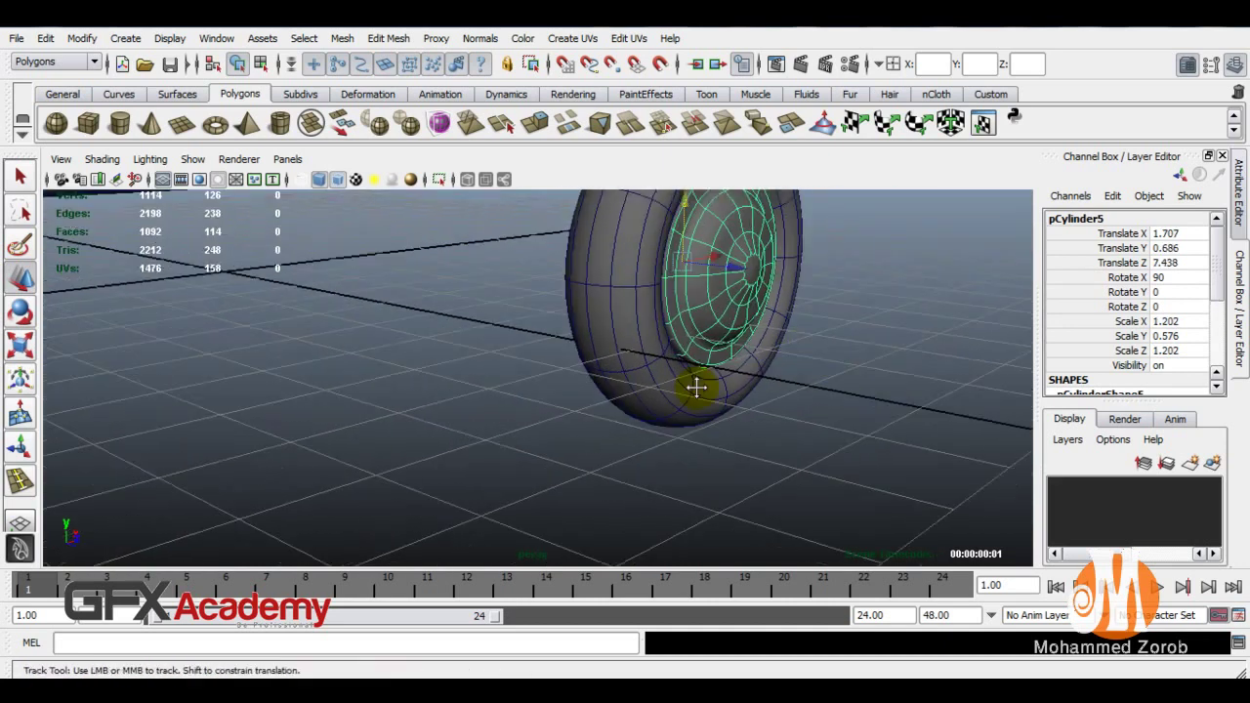
scroll(592, 439, "up", 3)
key("ctrl+z")
right_click_drag(501, 433, 501, 459, "shift")
left_click(479, 363)
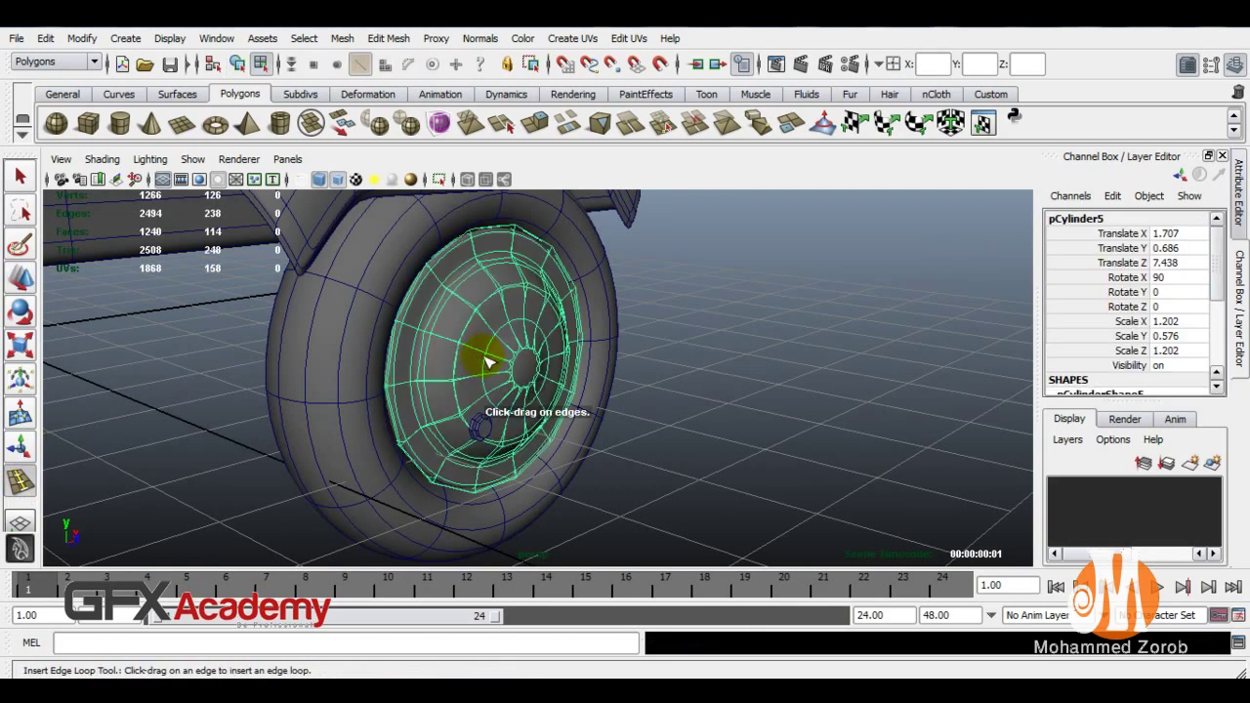
left_click(489, 362)
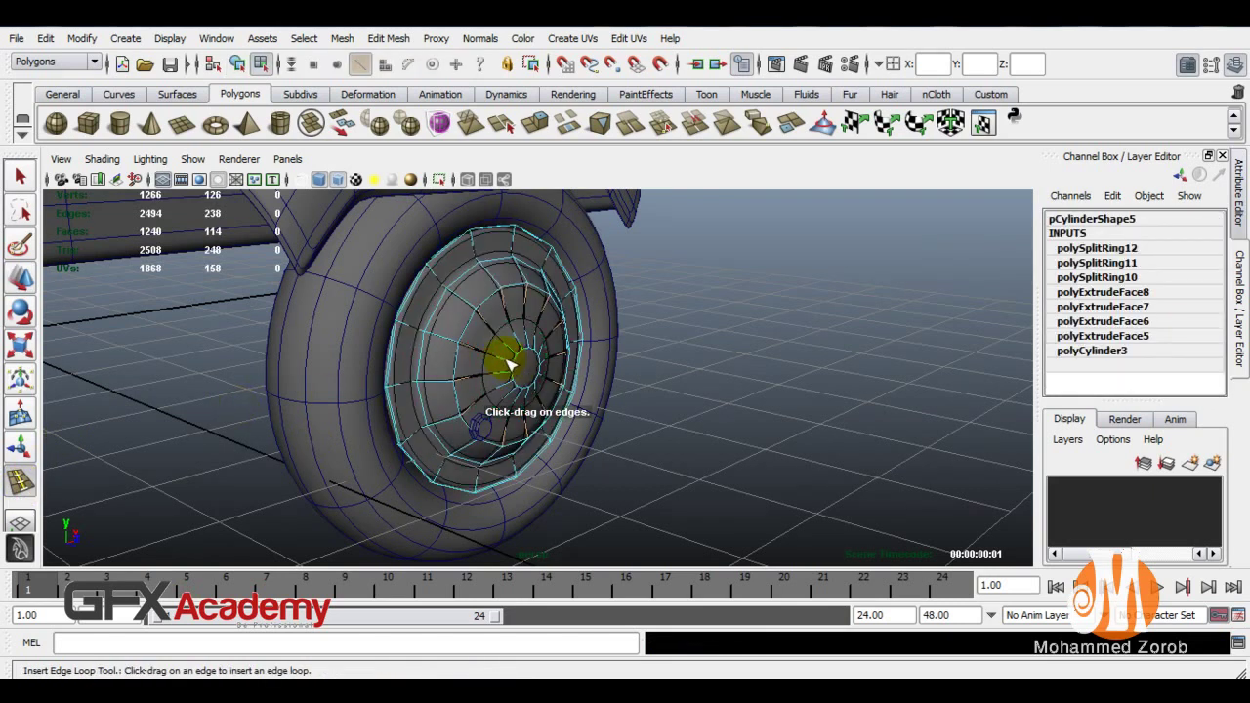
left_click(509, 364)
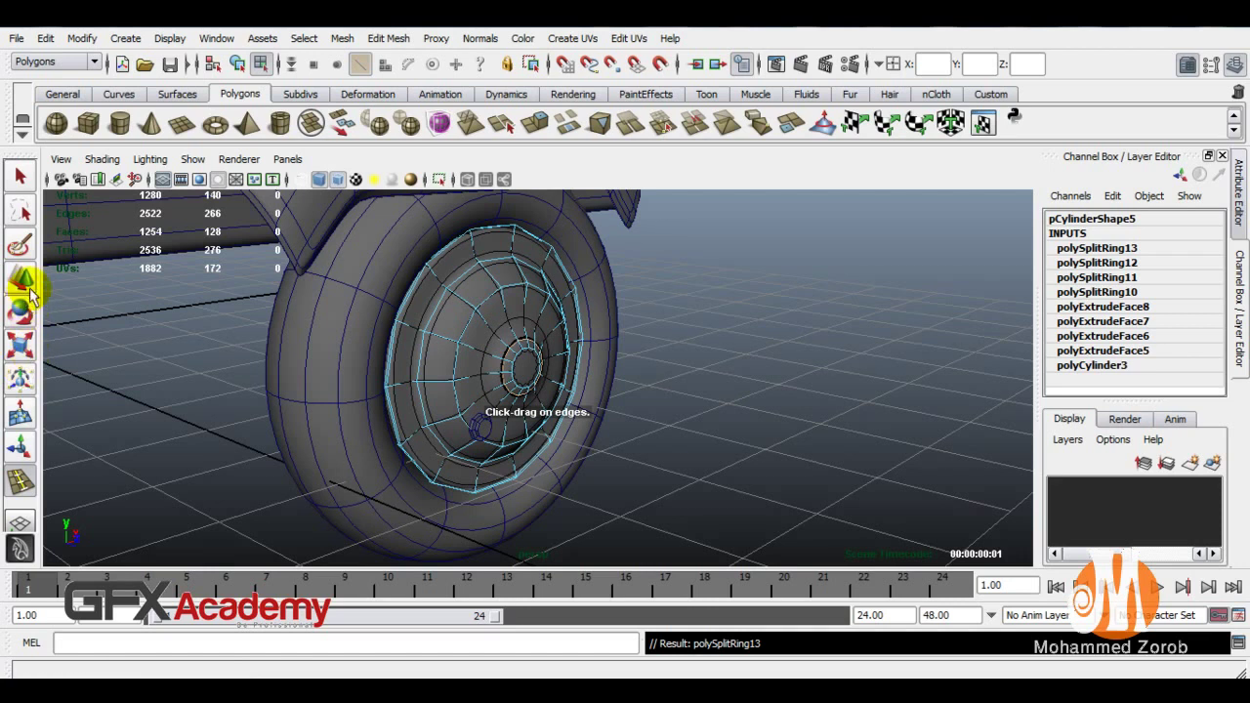
left_click(445, 337)
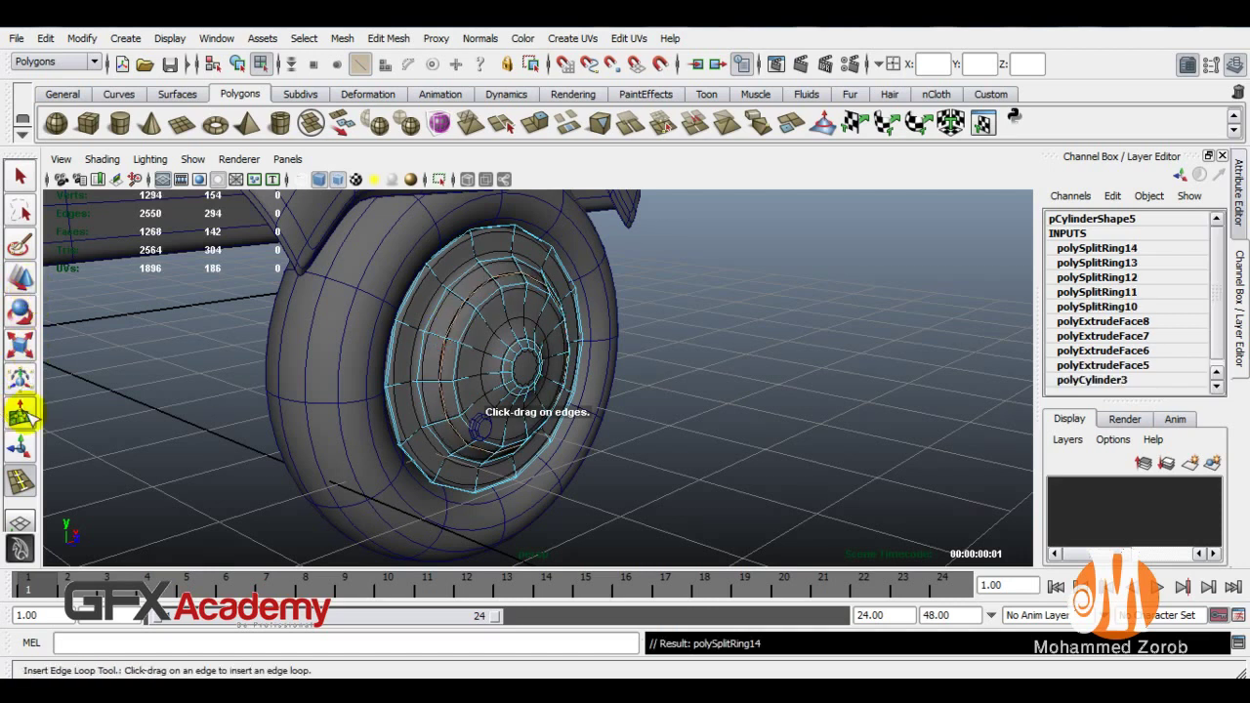
left_click(21, 281)
scroll(422, 403, "up", 3)
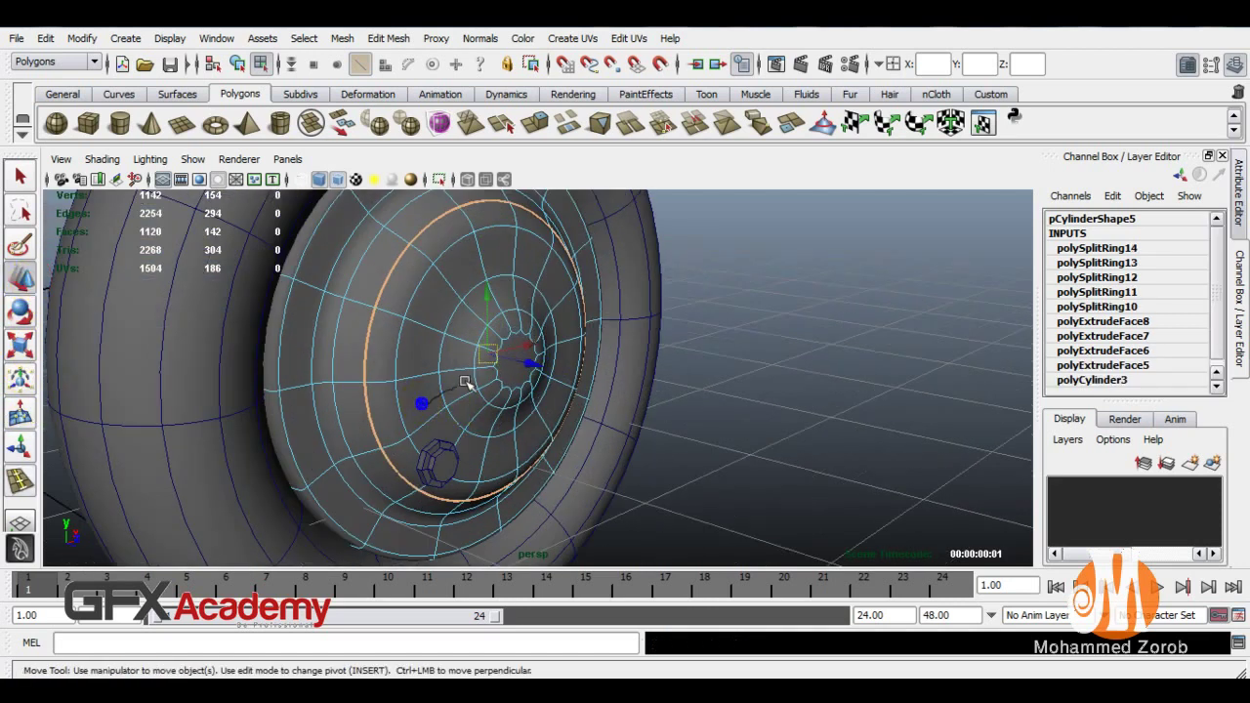
- Move the bolt to X 0.739, Z 8.016 and rescale it to 0.089, 0.031, 0.089
right_click_drag(425, 371, 503, 350)
left_click(448, 467)
mouse_move(493, 452)
left_mouse_down()
mouse_move(319, 496)
mouse_move(372, 455)
mouse_move(365, 500)
mouse_move(426, 521)
left_mouse_up()
key("r")
key("w")
left_click_drag(365, 488, 374, 467)
mouse_move(416, 526)
left_mouse_down("alt")
mouse_move(391, 492)
mouse_move(433, 496)
left_mouse_up("alt")
right_click_drag(433, 496, 379, 412, "alt")
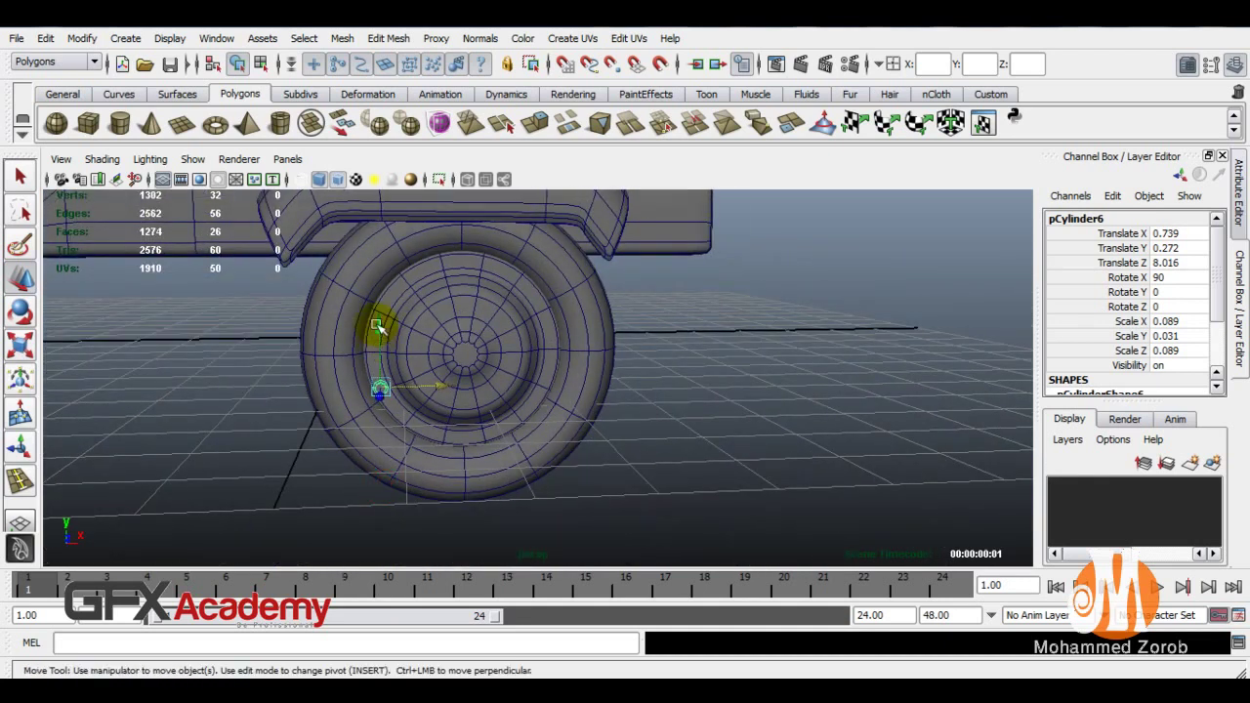
- Raise the bolt toward the hub's upper rim at X 0.718, Y 0.598
left_click_drag(379, 329, 379, 288)
left_click(421, 348)
key("ctrl+z")
left_click_drag(433, 349, 383, 303)
- Move the bolt's pivot to the wheel centre and duplicate the bolt as pCylinder7
key("Insert")
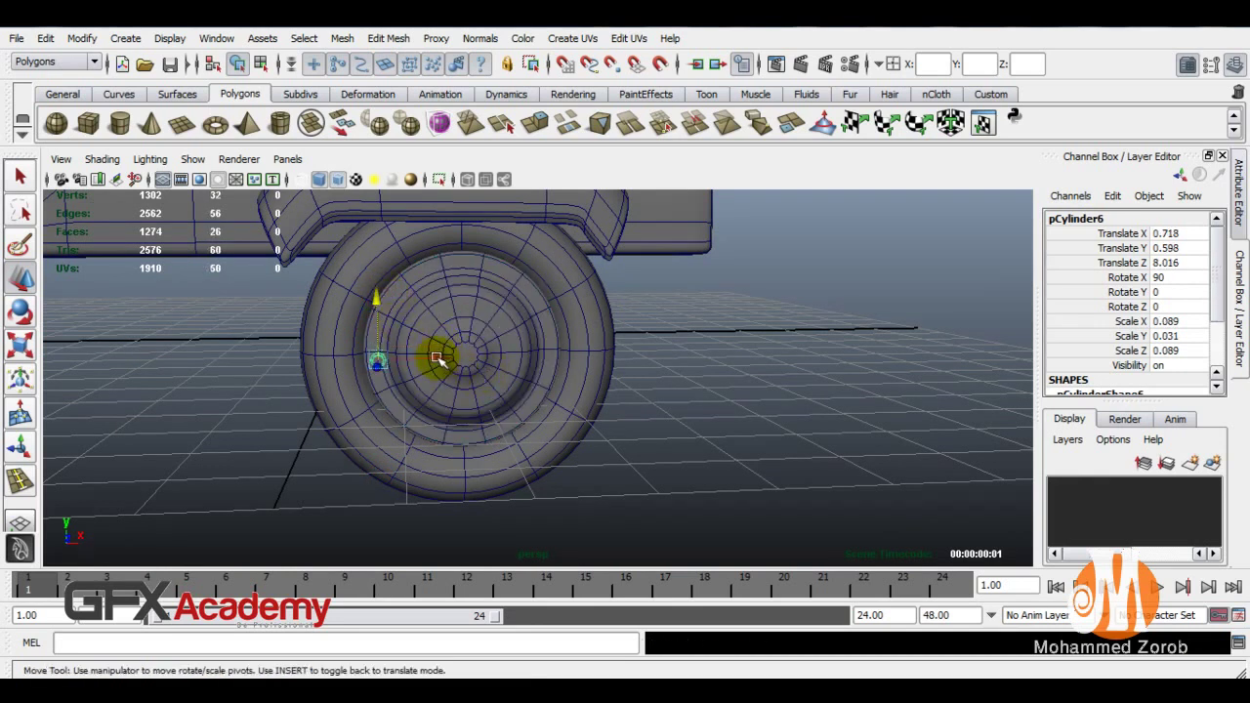
left_click_drag(499, 356, 514, 357)
key("Insert")
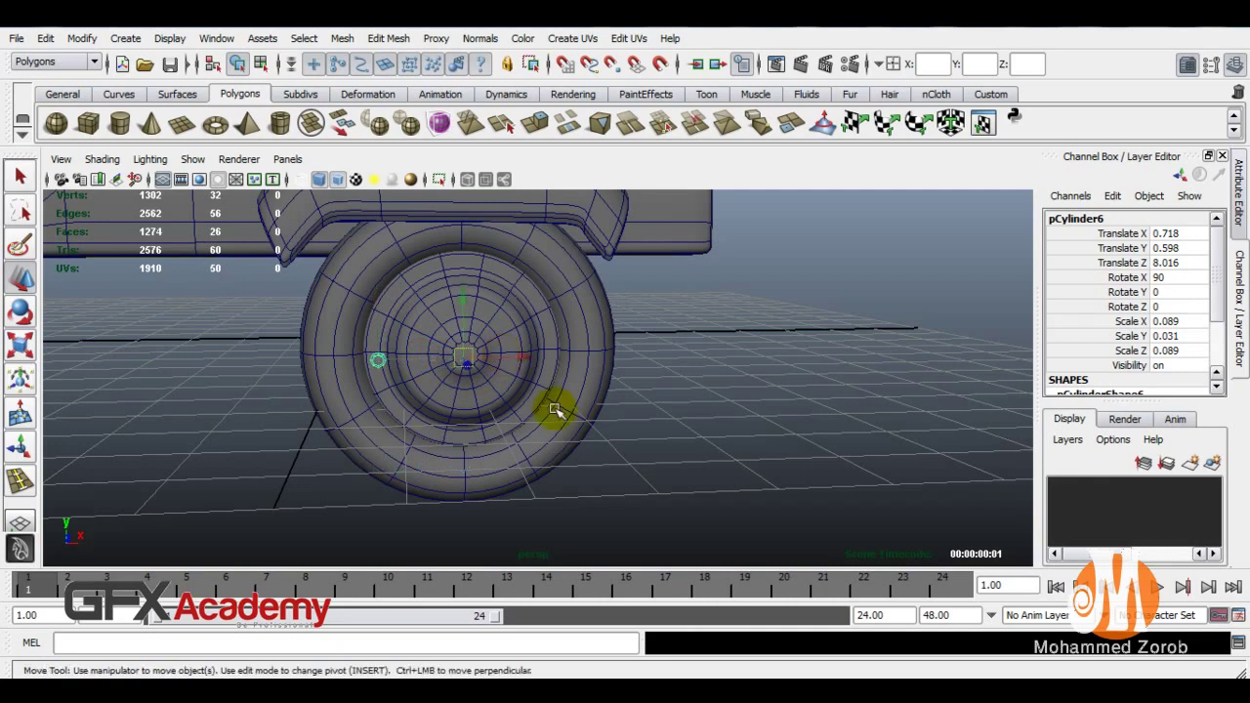
key("ctrl+d")
- Rotate the bolt copy around the hub pivot and add three more rotated duplicates
key("e")
left_click_drag(419, 290, 544, 280)
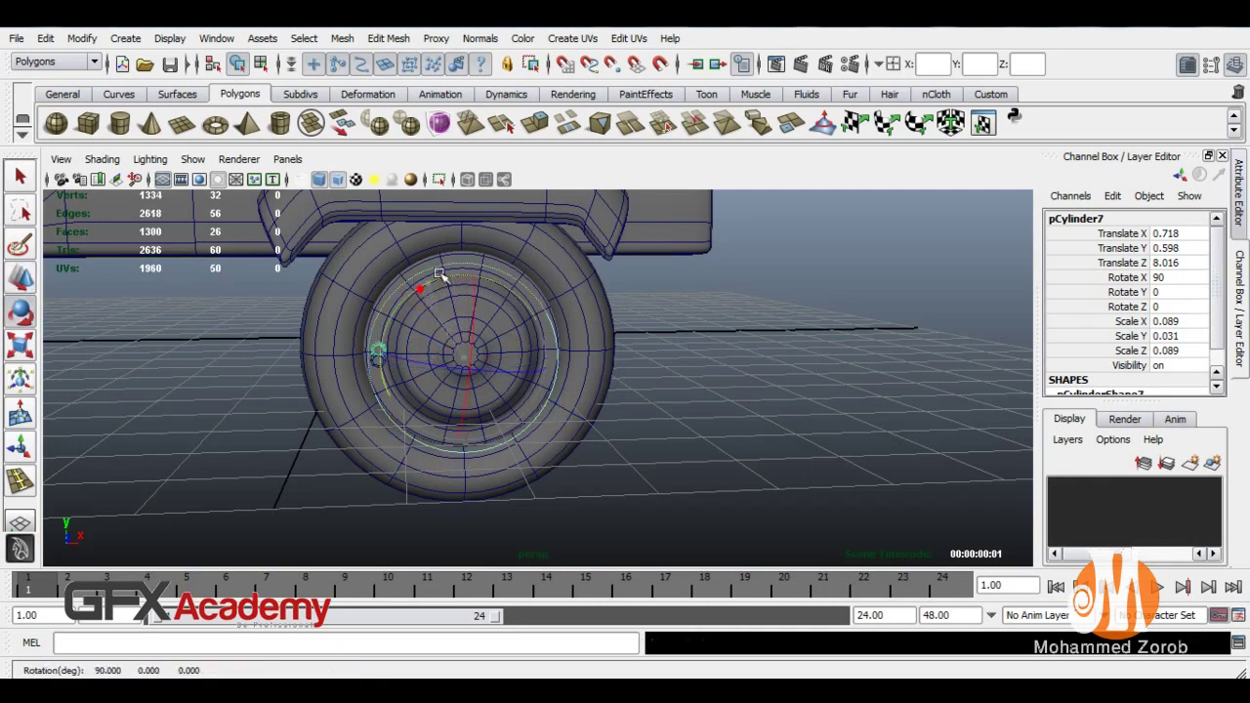
key("w")
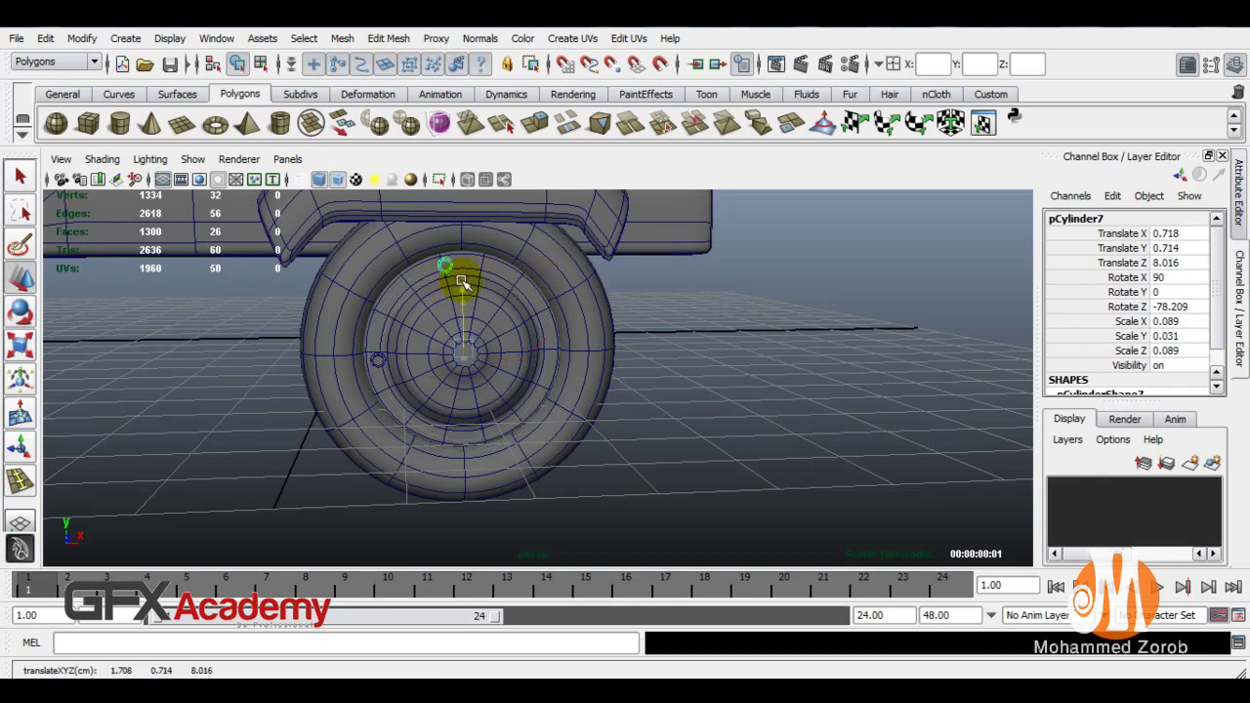
key("ctrl+d")
key("e")
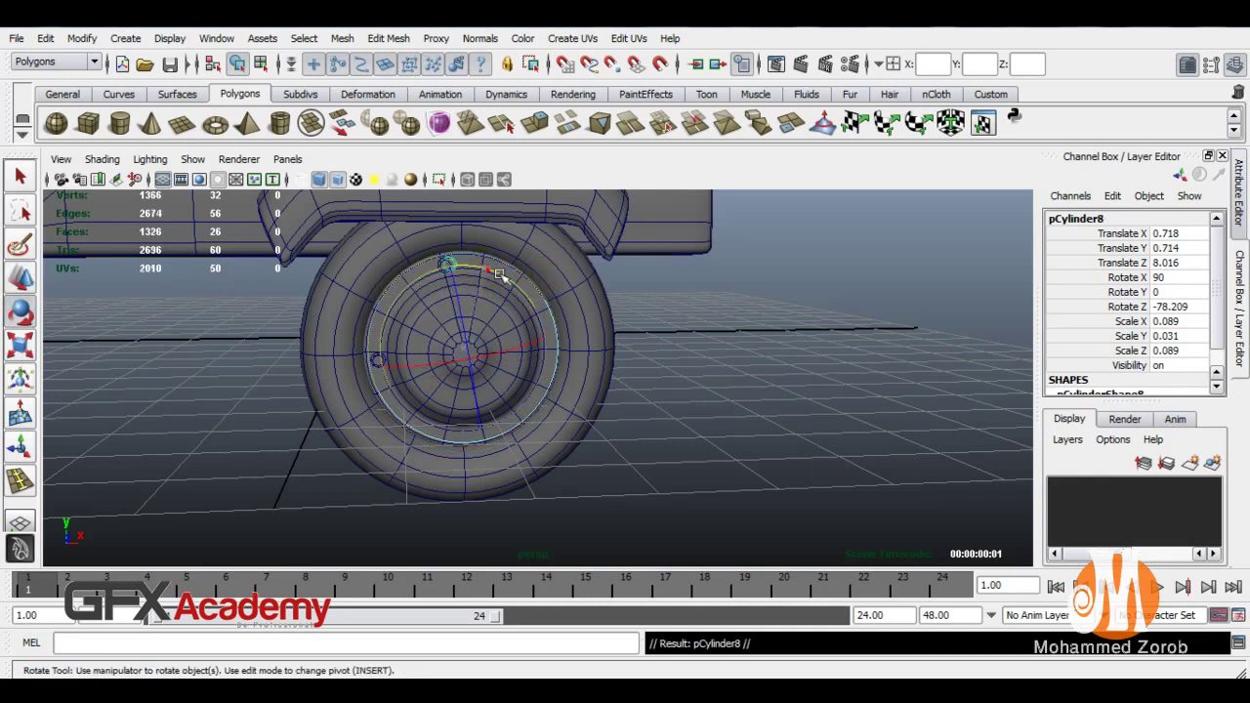
left_click_drag(565, 344, 580, 376)
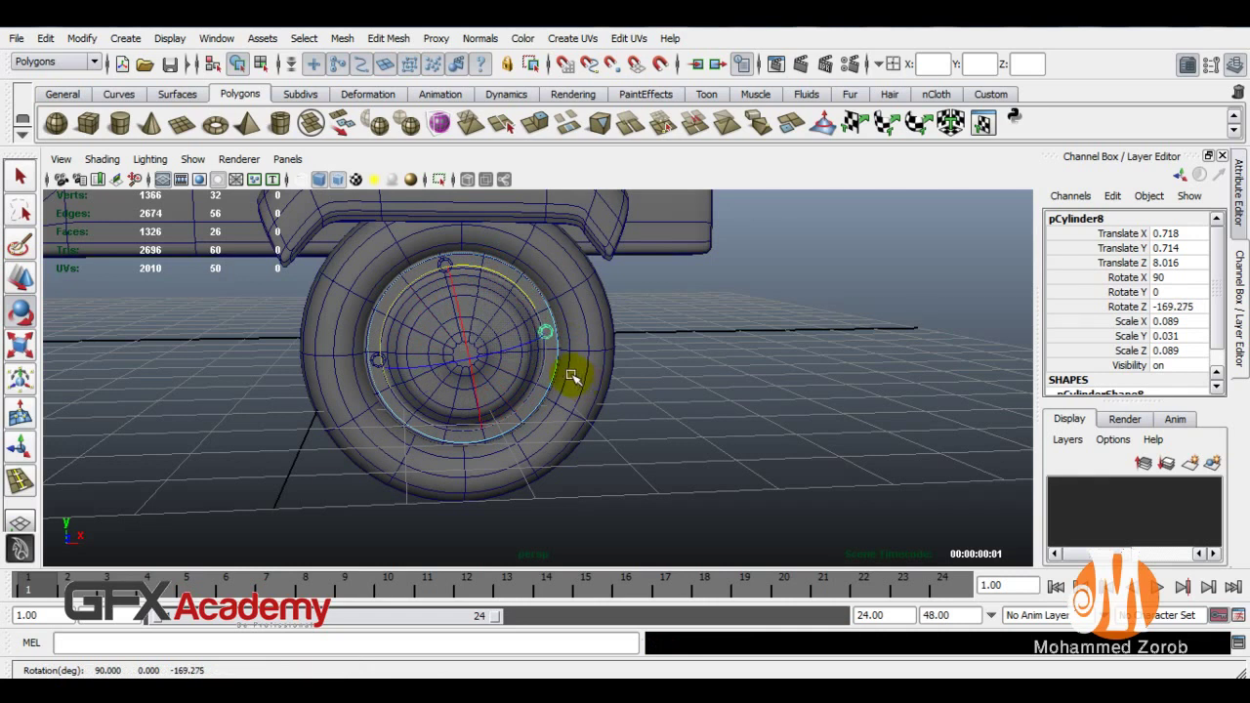
key("ctrl+d")
key("e")
left_click_drag(543, 349, 514, 410)
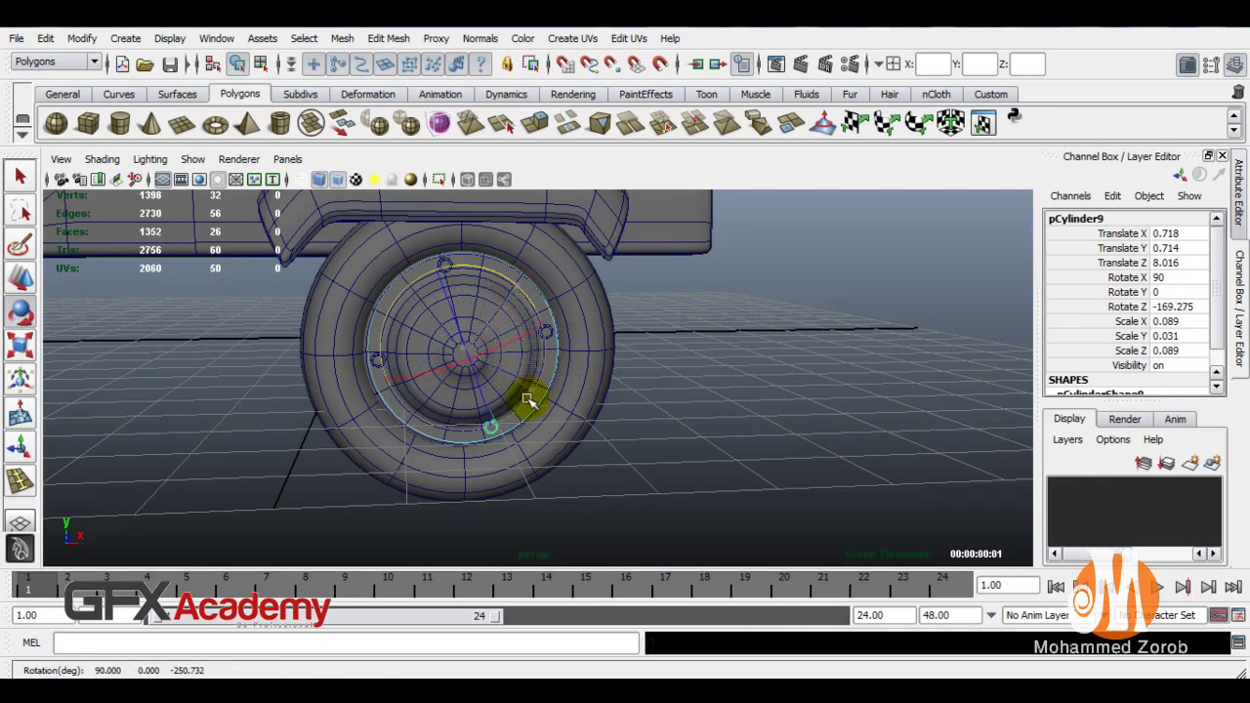
key("ctrl+d")
key("e")
mouse_move(530, 296)
left_mouse_down()
mouse_move(549, 363)
mouse_move(508, 278)
mouse_move(530, 397)
left_mouse_up()
- Add the last rotated copies up to pCylinder13 to close the ring, then save as dss.mb
key("ctrl+d")
key("e")
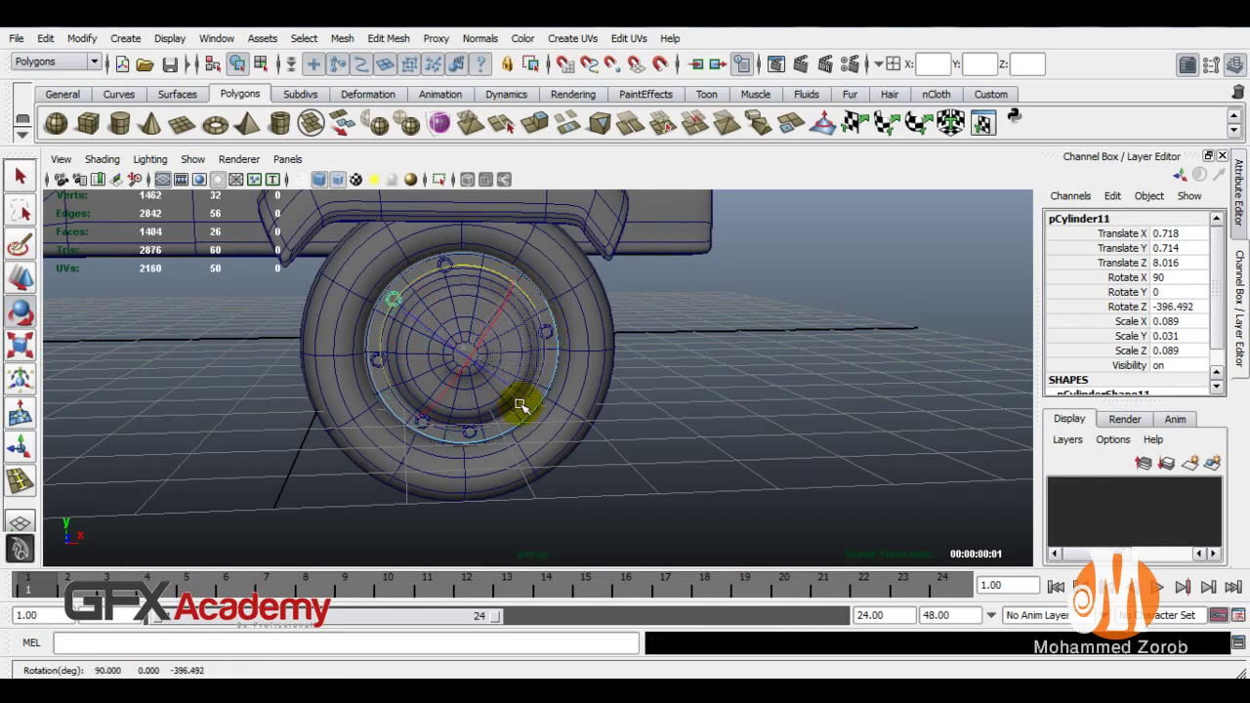
key("ctrl+d")
key("e")
left_click_drag(469, 268, 547, 352)
key("ctrl+d")
key("e")
left_click_drag(479, 268, 547, 357)
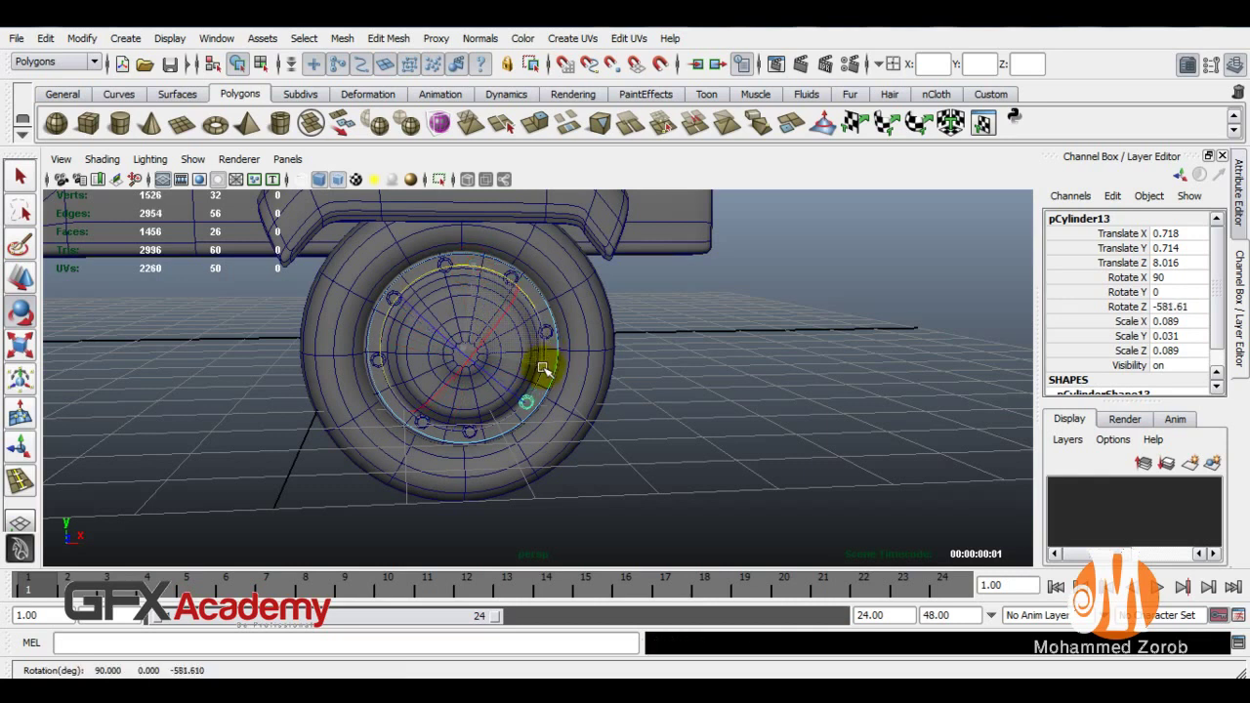
left_click(696, 381)
key("ctrl+s")
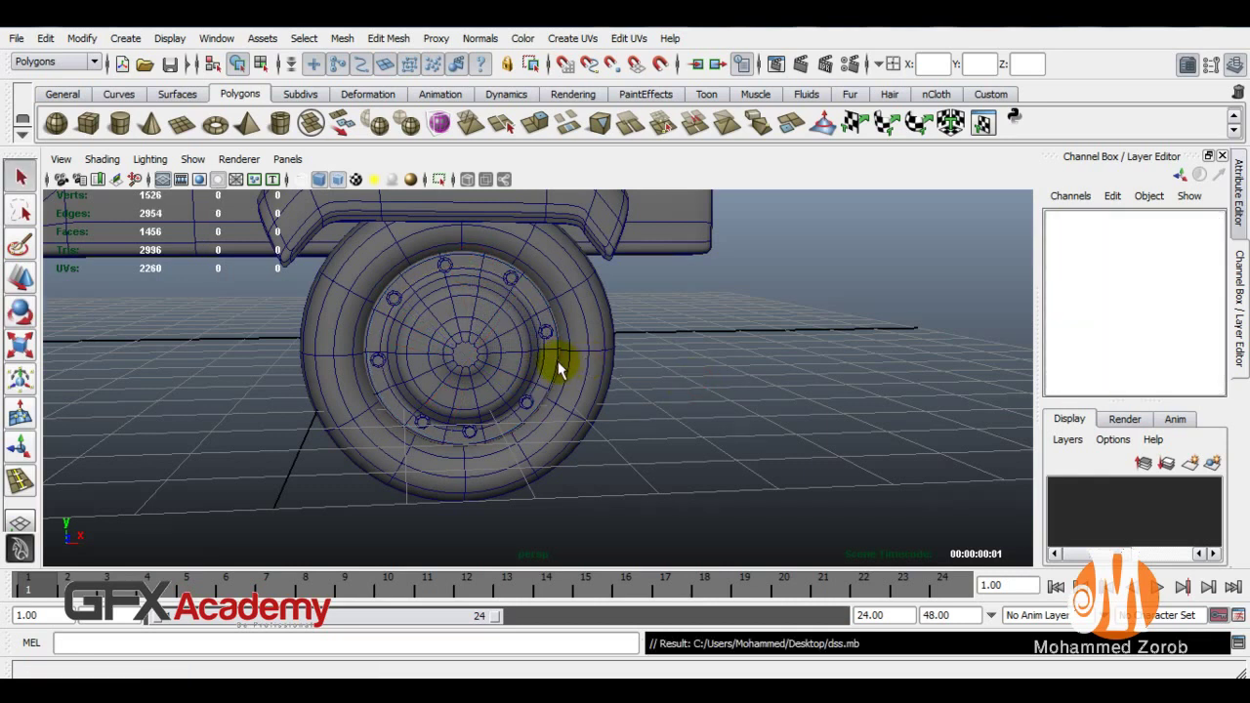
- Select the wheel's bolts and hub and group them with Ctrl+G
left_click_drag(561, 369, 558, 358, "alt")
right_click_drag(558, 358, 653, 363, "alt")
left_click_drag(653, 362, 595, 362, "alt")
right_click_drag(595, 362, 603, 349, "alt")
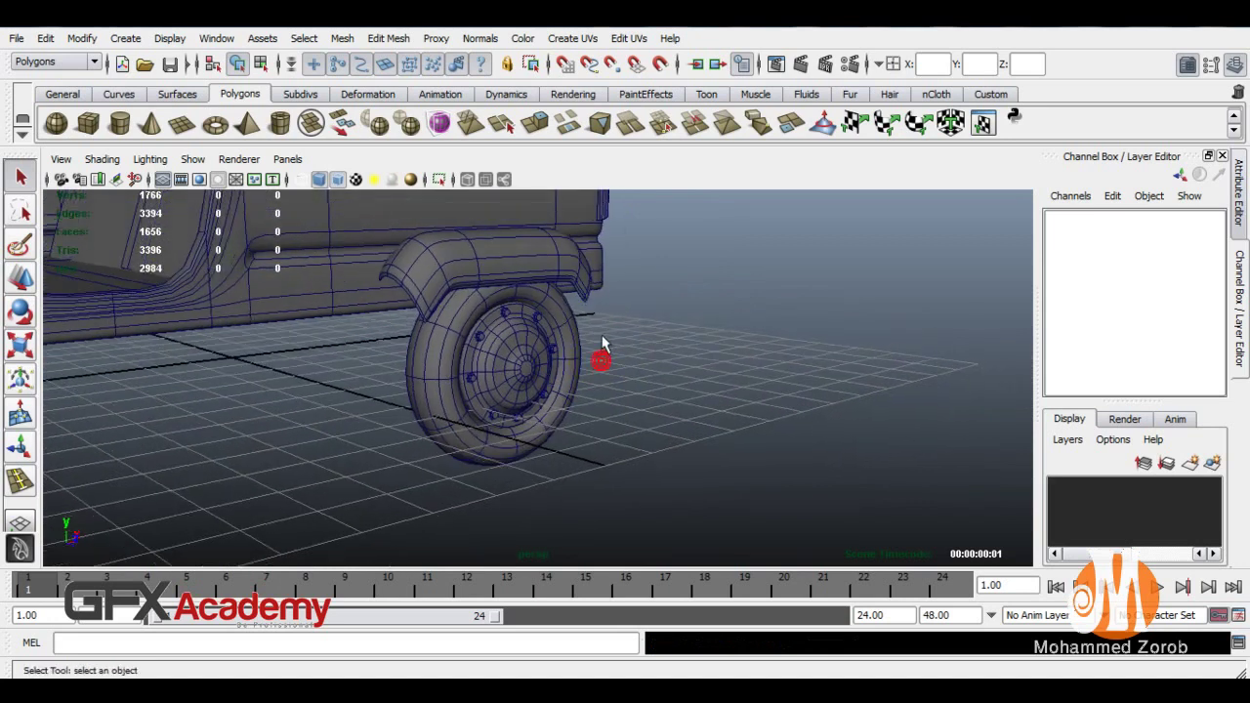
left_click(479, 408)
mouse_move(480, 408)
left_mouse_down("alt")
mouse_move(664, 358)
mouse_move(508, 391)
left_mouse_up("alt")
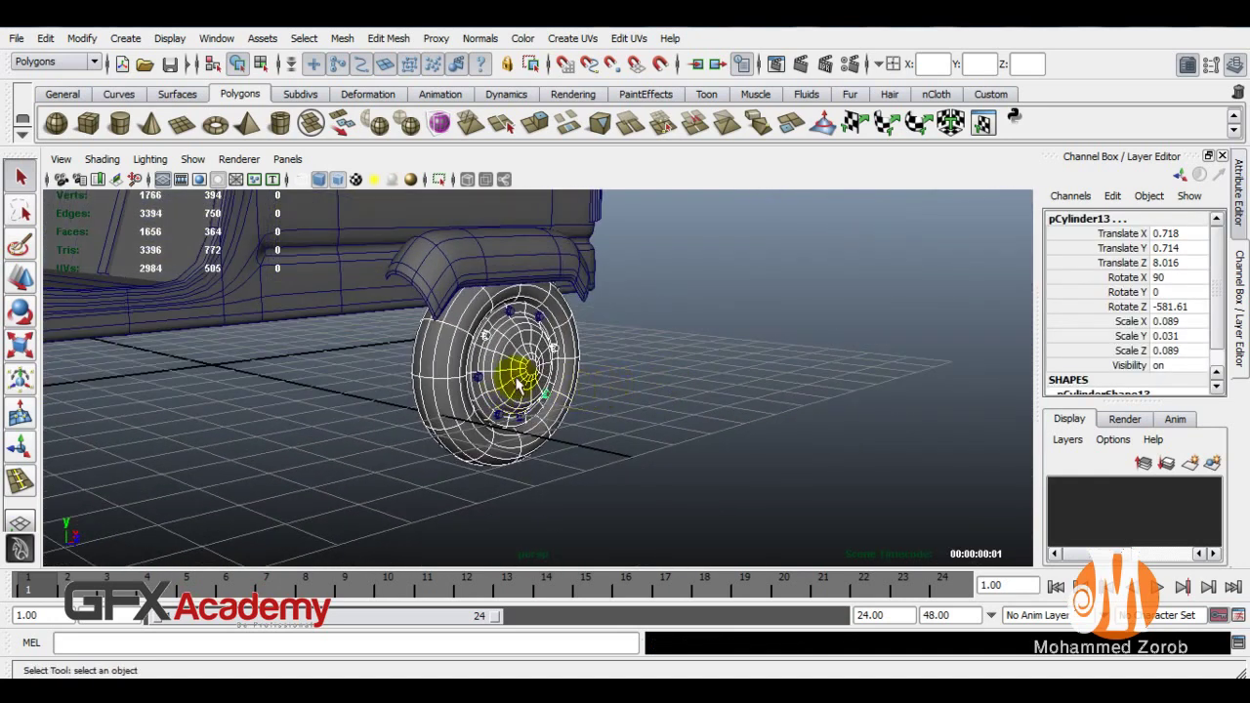
key("ctrl+g")
- Select the bolt group together with the tire and group them into one wheel
key("w")
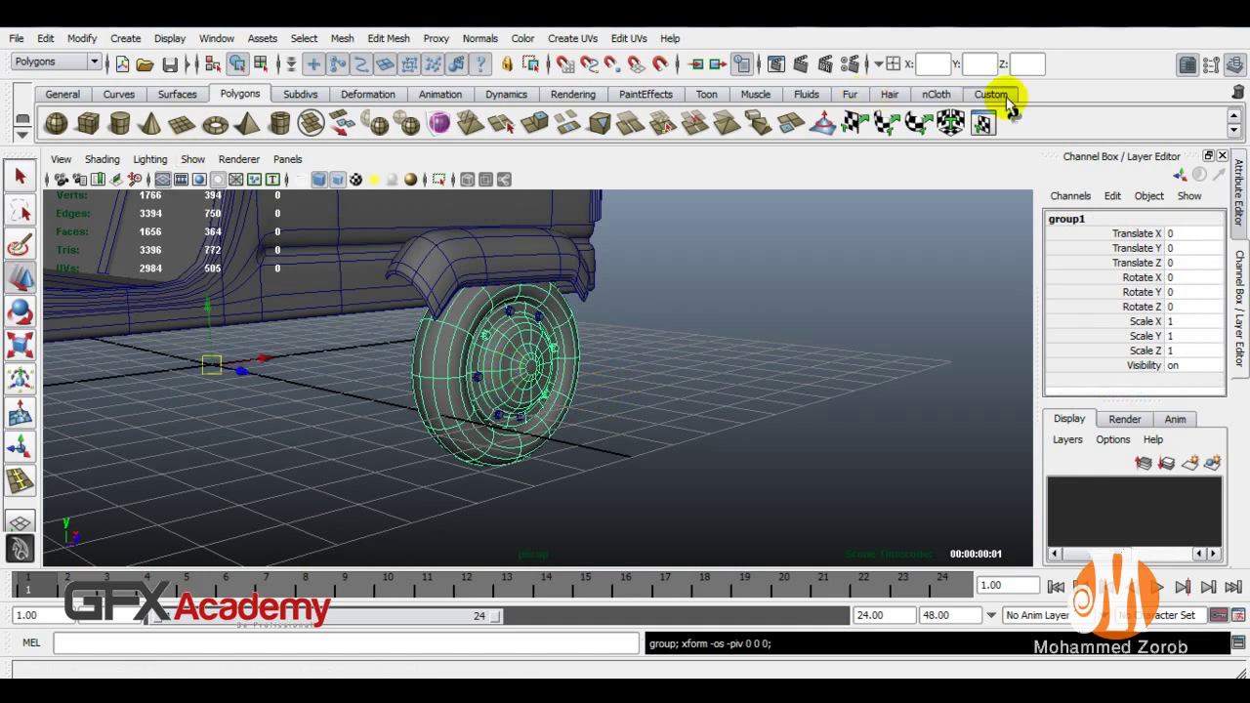
left_click(993, 94)
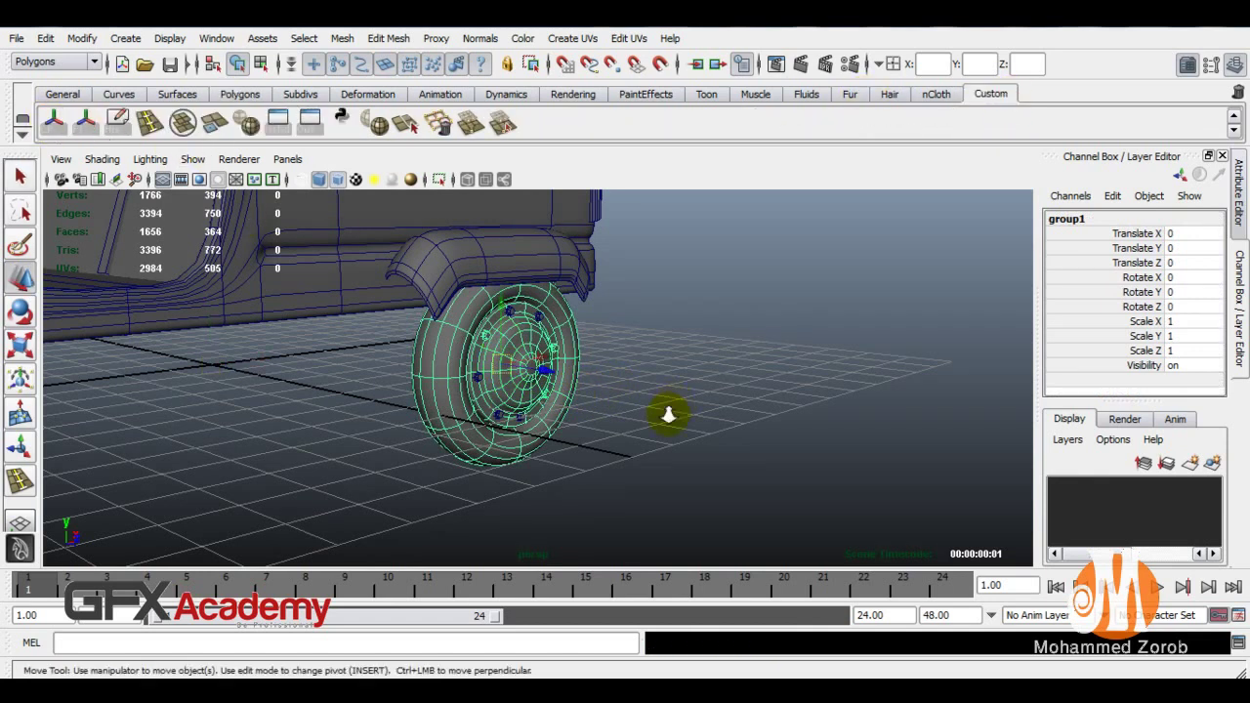
right_click_drag(675, 405, 586, 418, "alt")
mouse_move(587, 418)
left_mouse_down("alt")
mouse_move(557, 401)
mouse_move(544, 418)
mouse_move(497, 363)
left_mouse_up("alt")
key("f")
left_click(526, 306)
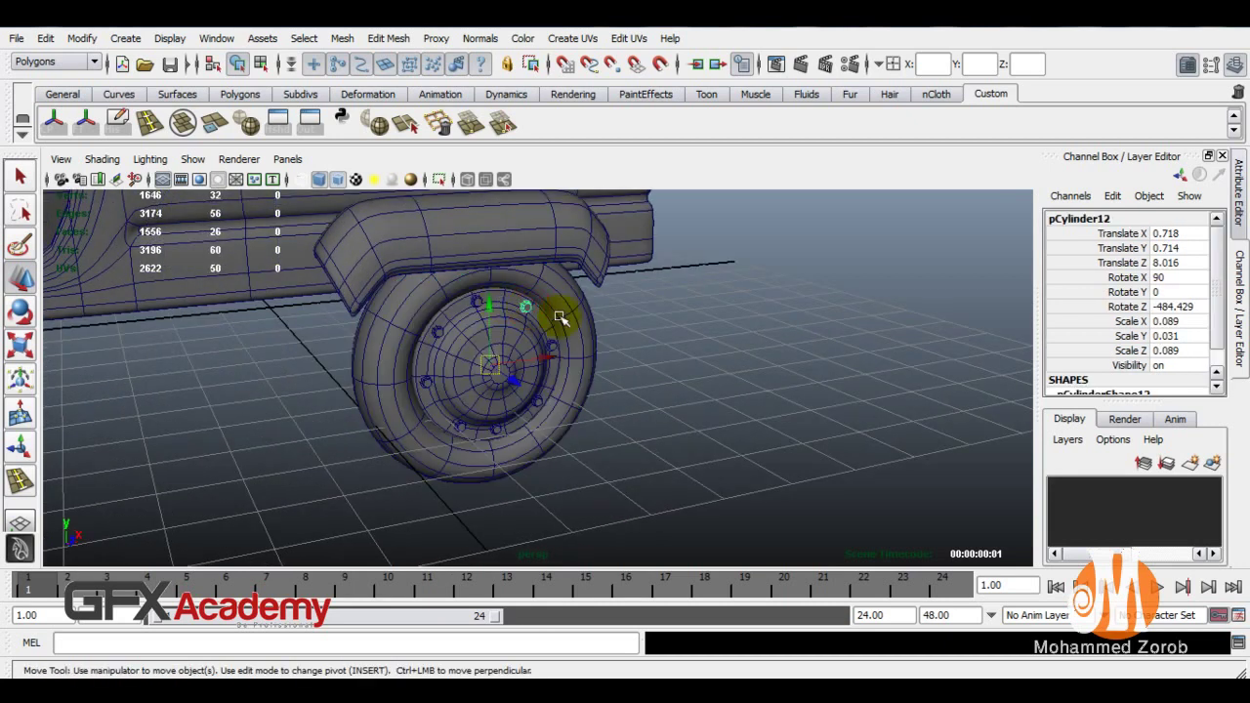
left_click(381, 437, "shift")
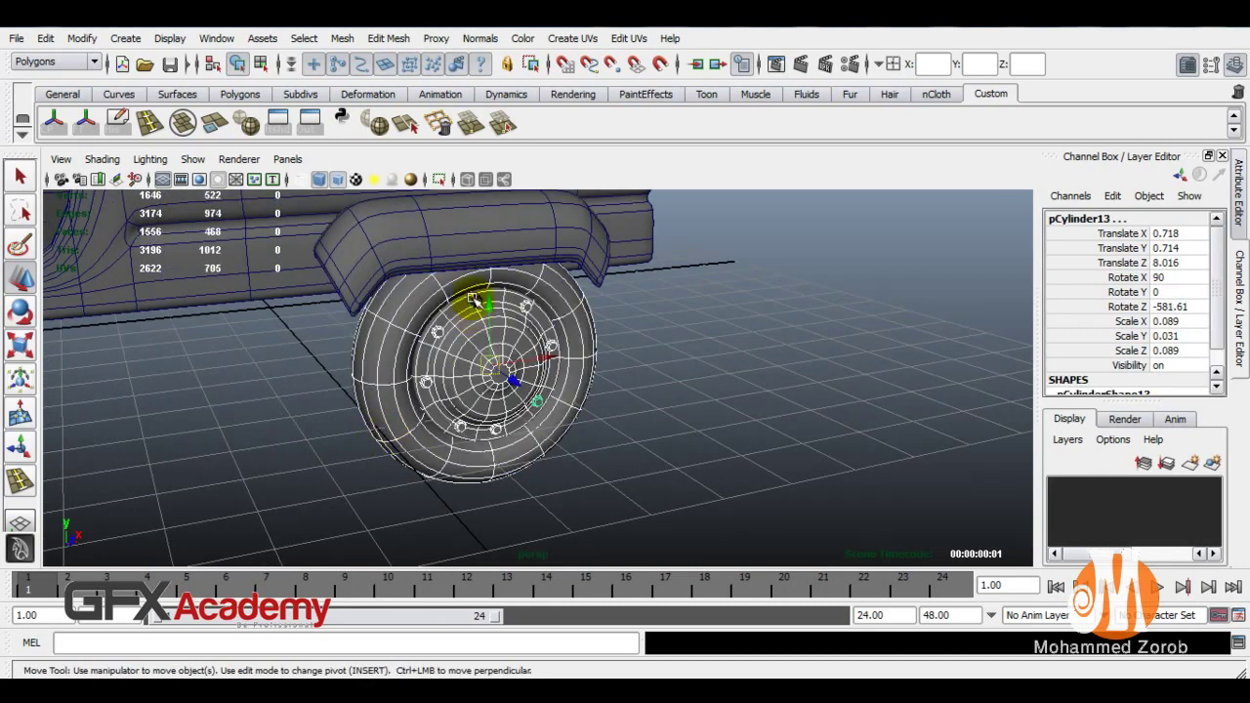
scroll(475, 322, "down", 5)
left_click_drag(460, 307, 497, 333, "alt")
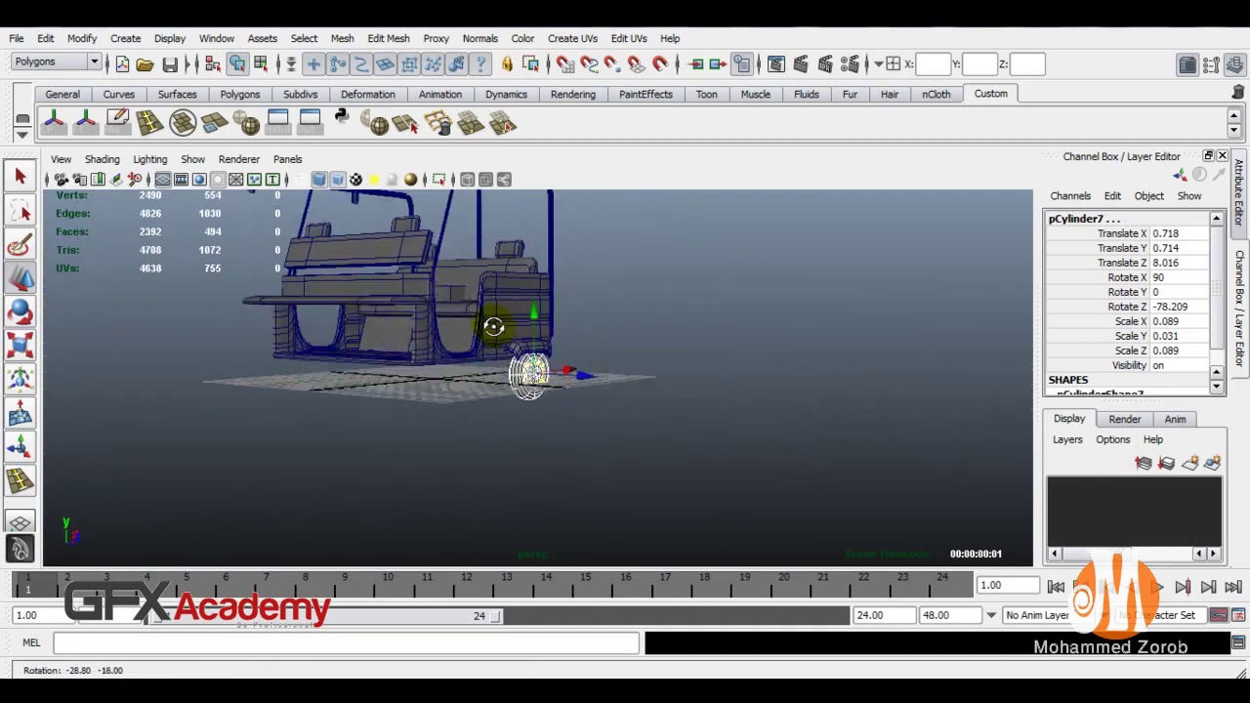
key("ctrl+g")
key("f")
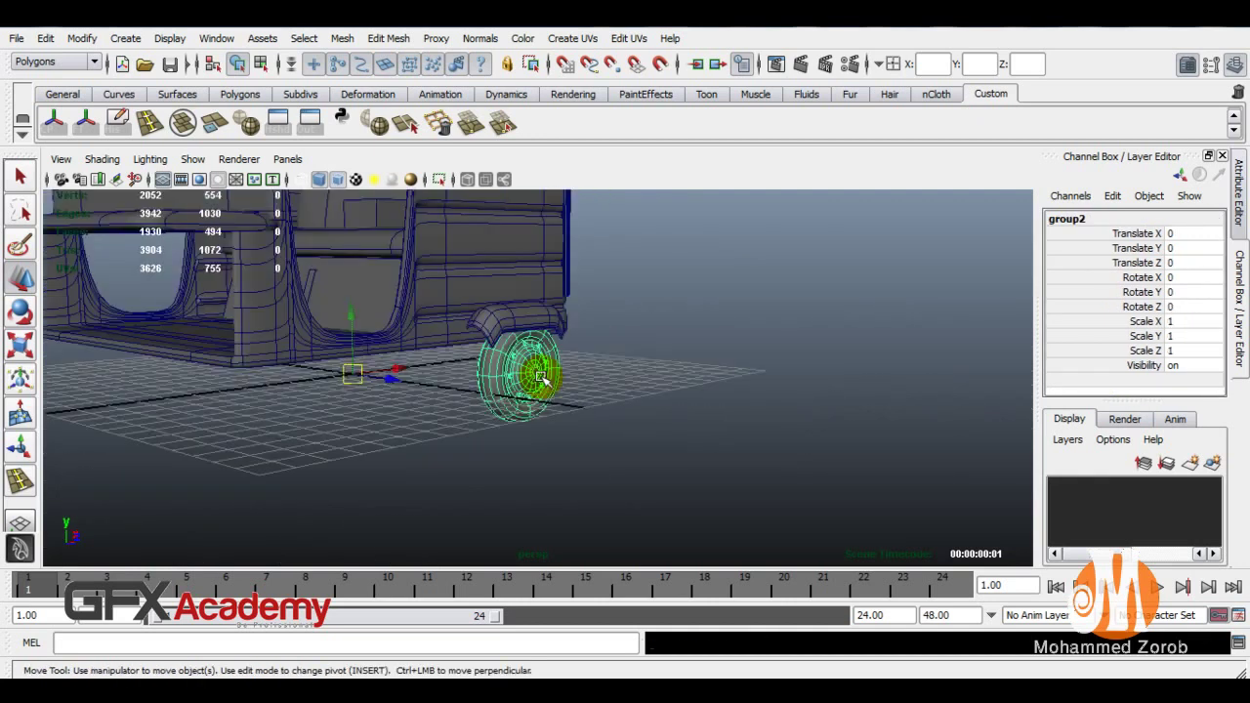
- Centre the wheel group's pivot and duplicate it, shifting the copy group3 to Translate Z 3.279
left_click(56, 124)
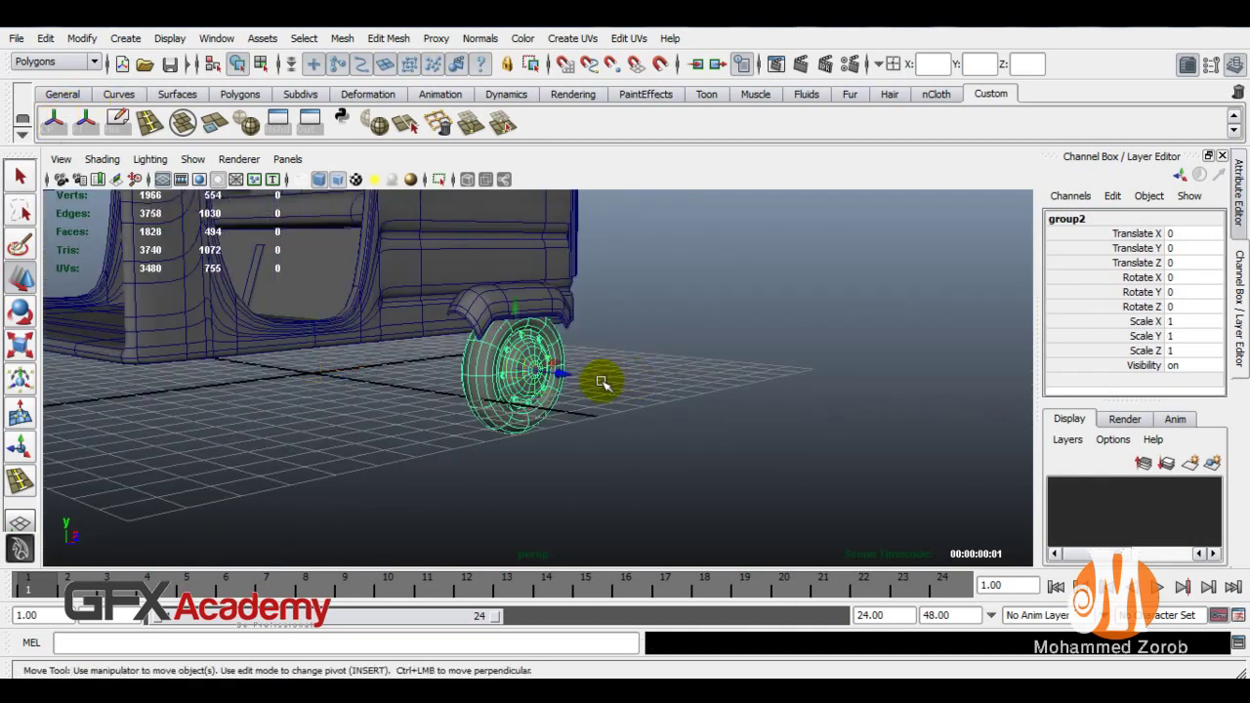
key("ctrl+d")
left_click_drag(564, 373, 651, 384)
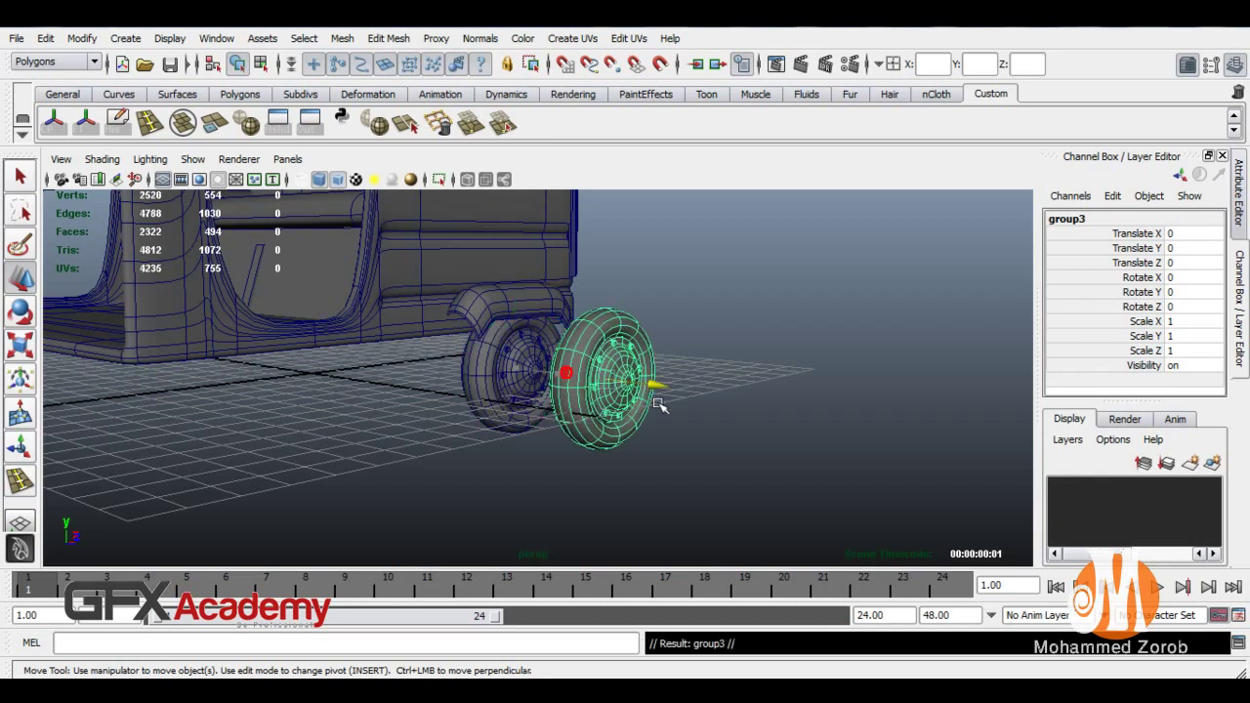
- Mirror the duplicate wheel by setting its Scale Z to -1 in the Channel Box
left_click(1184, 323)
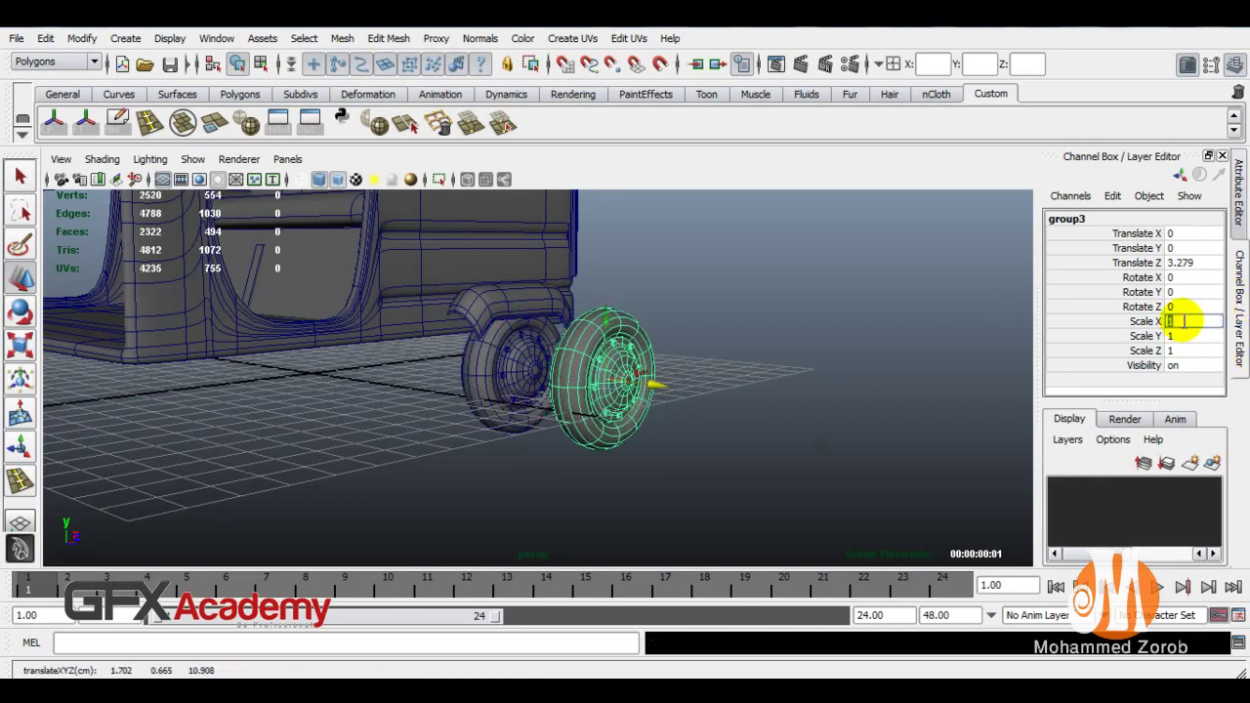
type("1")
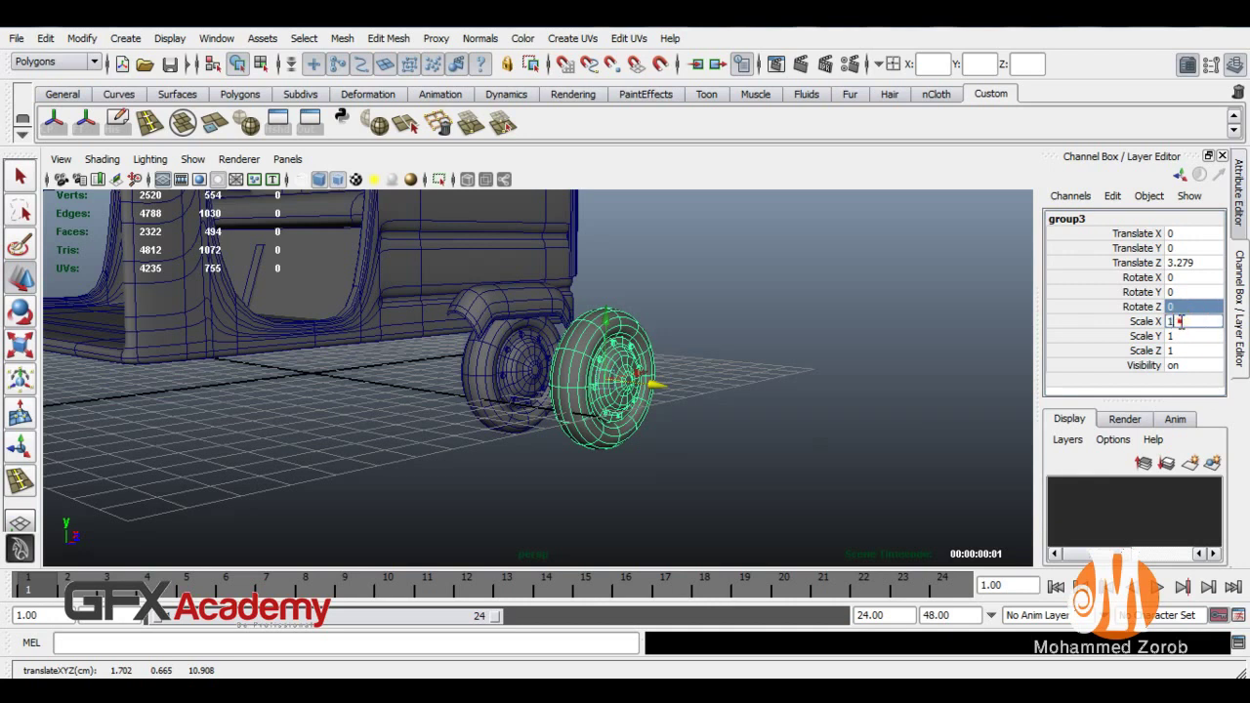
left_click(1184, 349)
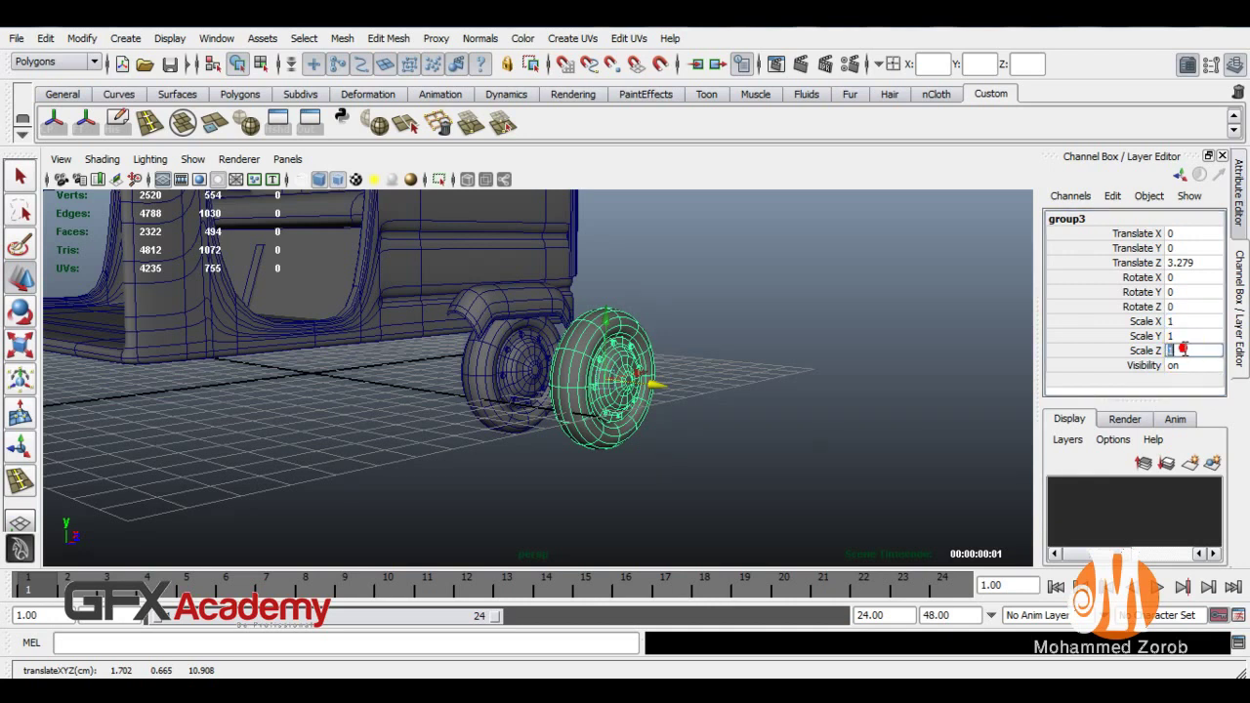
type("-1")
key("Return")
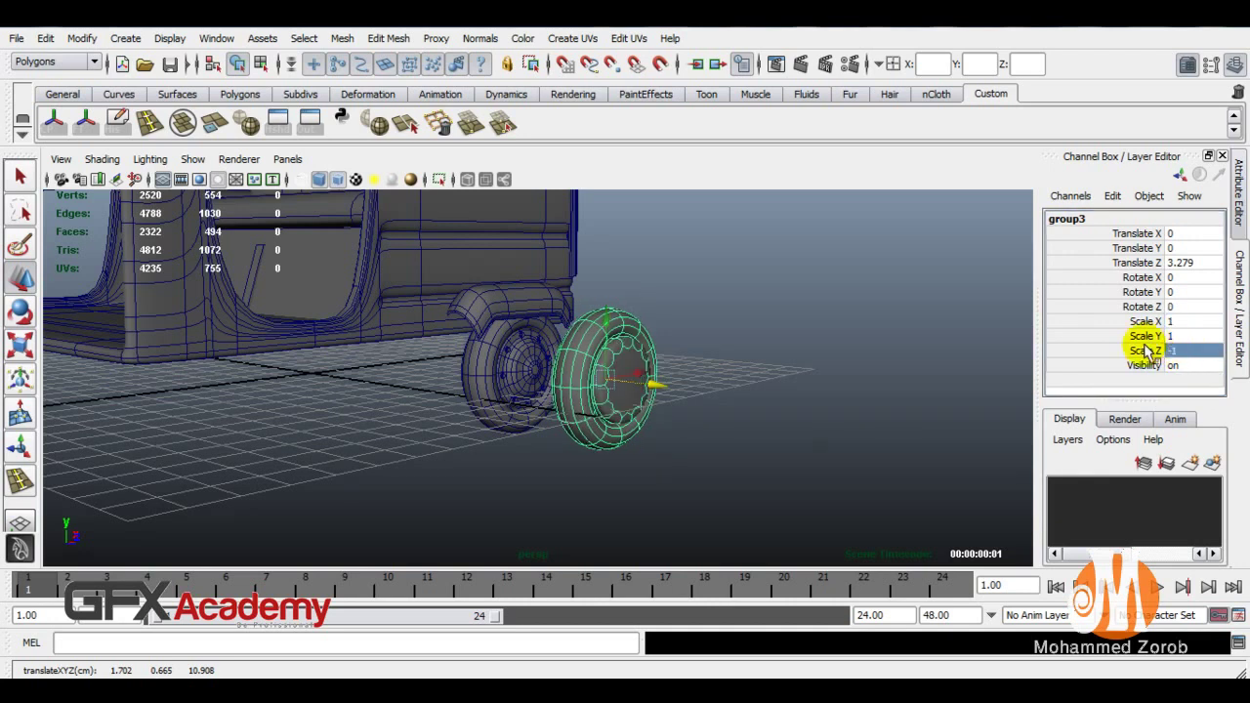
left_click(1145, 349)
left_click(17, 322)
- Move the mirrored wheel to Translate Z -15.204 under the rickshaw's opposite side
left_click(20, 278)
mouse_move(610, 381)
left_mouse_down("alt")
mouse_move(606, 366)
mouse_move(335, 391)
mouse_move(322, 363)
left_mouse_up("alt")
mouse_move(322, 363)
right_mouse_down("alt")
mouse_move(558, 362)
mouse_move(506, 379)
right_mouse_up("alt")
left_click_drag(351, 366, 388, 376)
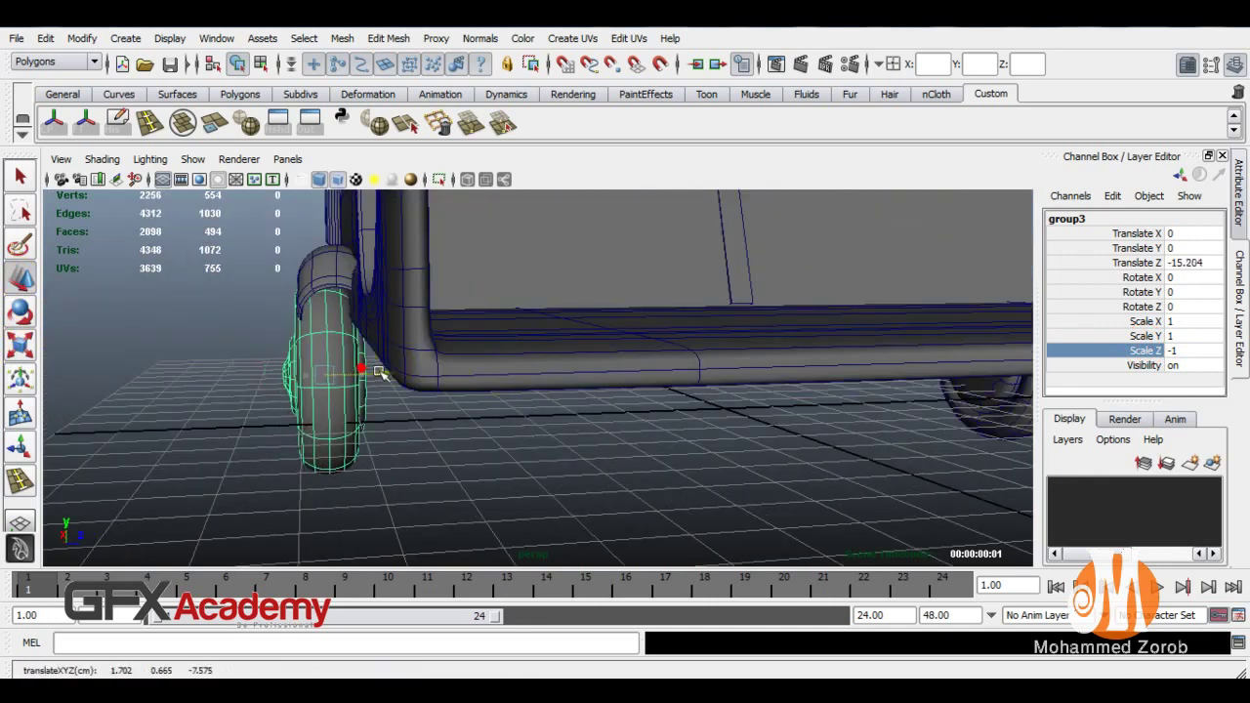